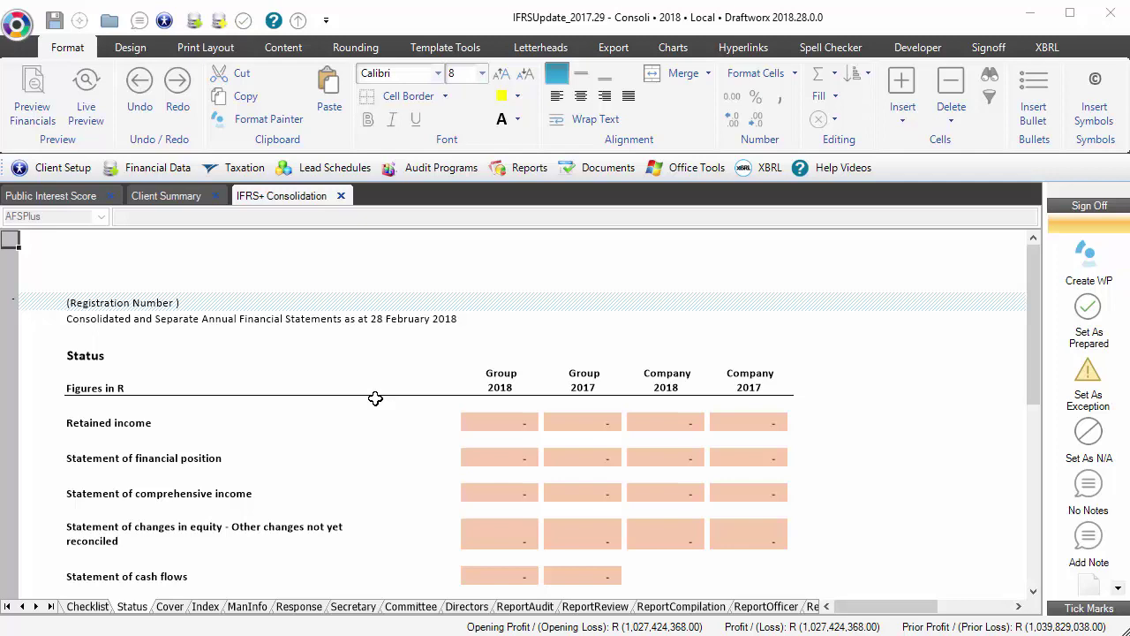
Review the reconciliation checks on the Status sheet of the consolidated financial statements.
scroll(375, 398, down, 3)
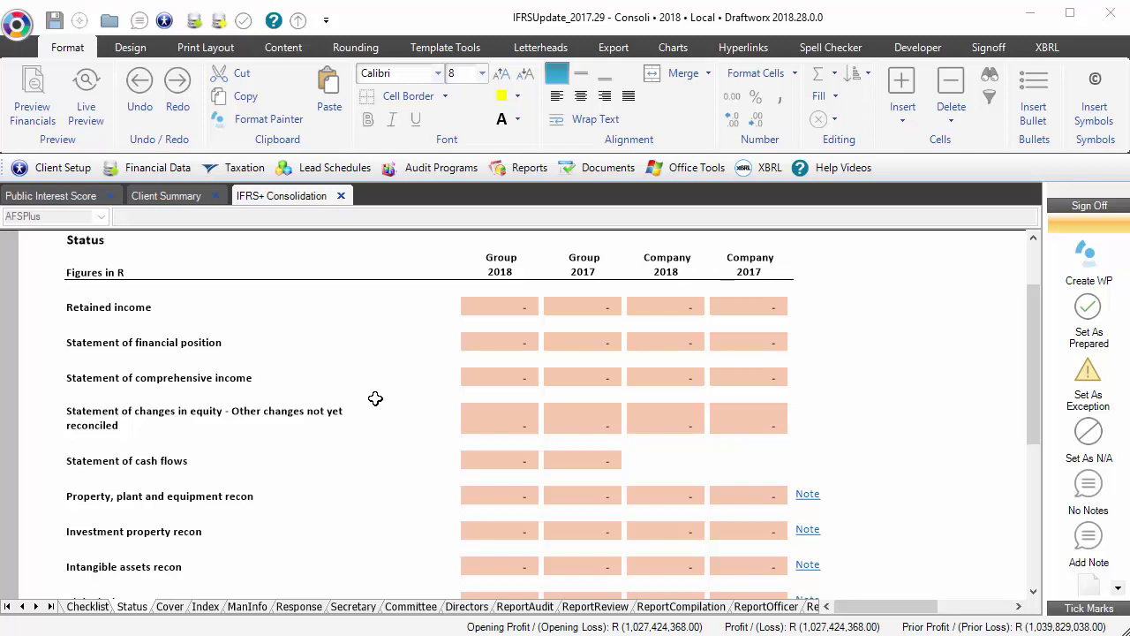
scroll(375, 399, up, 3)
click(915, 49)
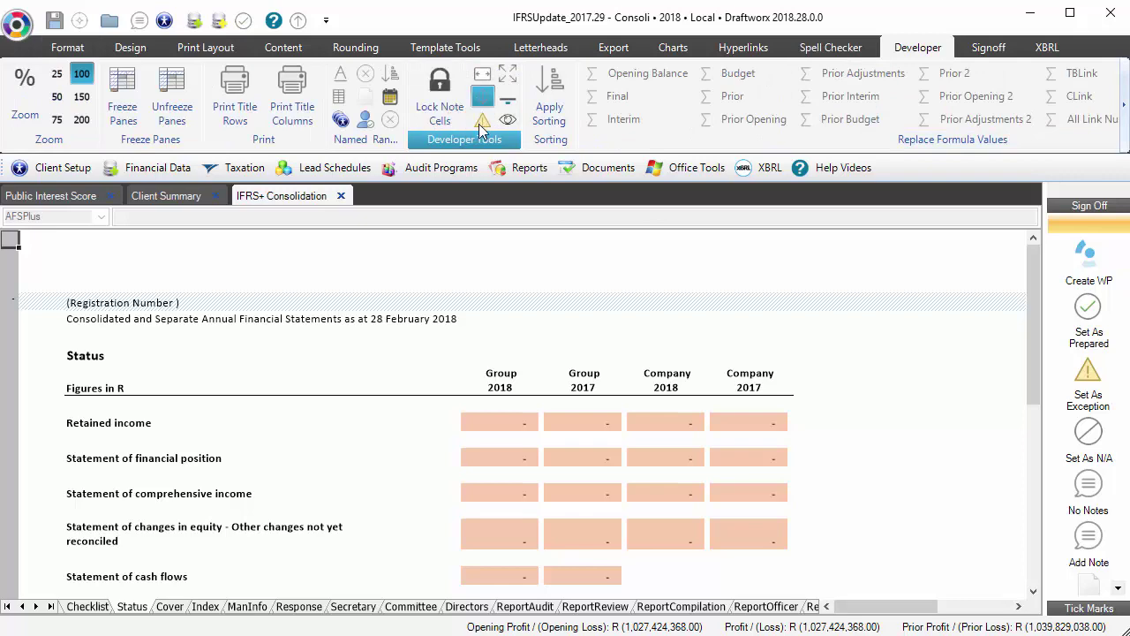
scroll(500, 438, down, 9)
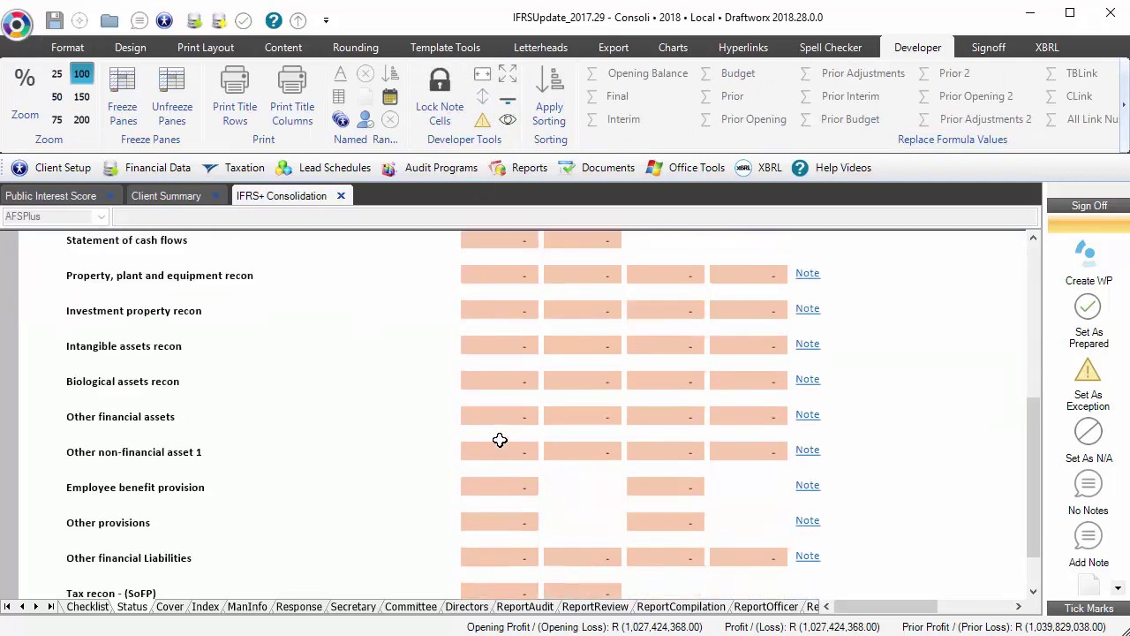
scroll(500, 440, down, 4)
scroll(500, 439, up, 11)
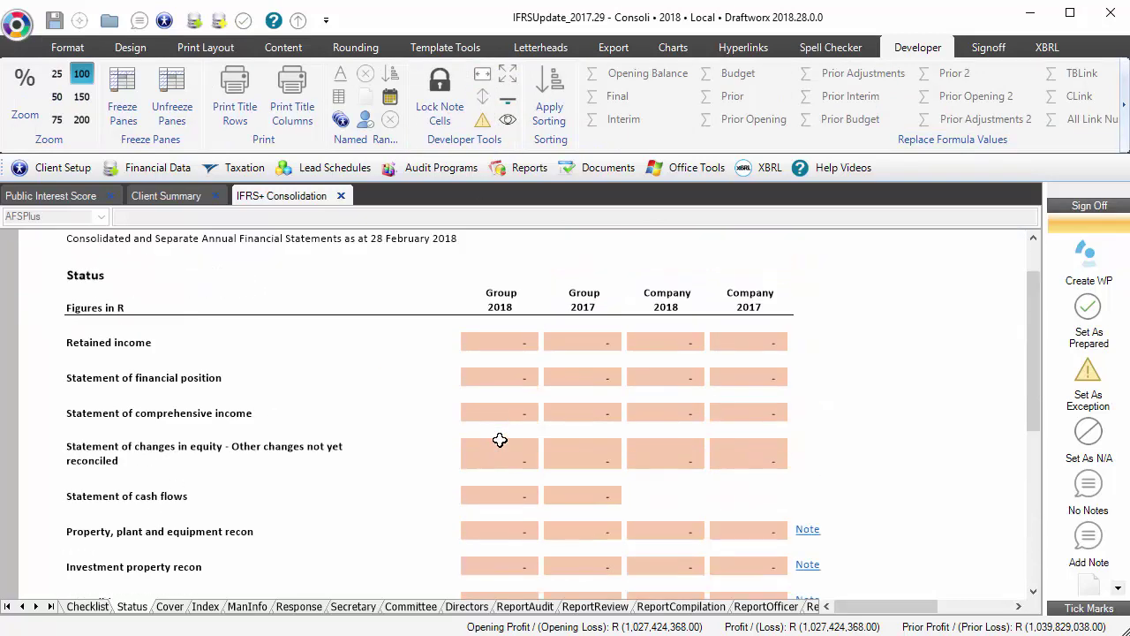
scroll(500, 440, up, 2)
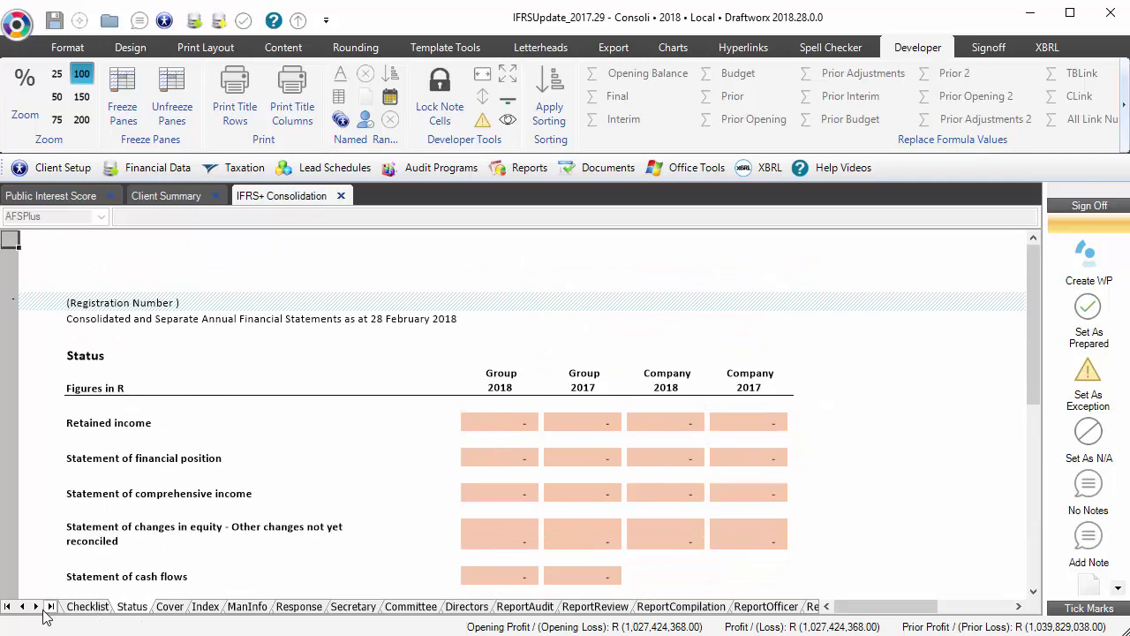
Go to the SoFP sheet and look through the asset lines of the Statements of Financial Position.
click(51, 606)
click(221, 608)
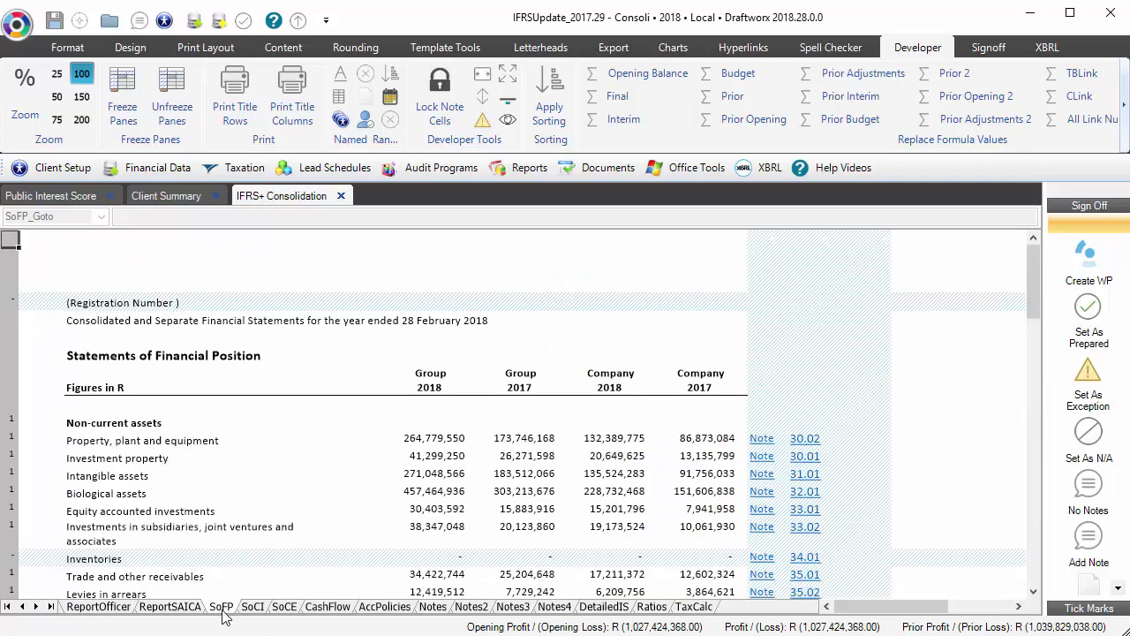
scroll(313, 477, down, 7)
scroll(313, 477, up, 3)
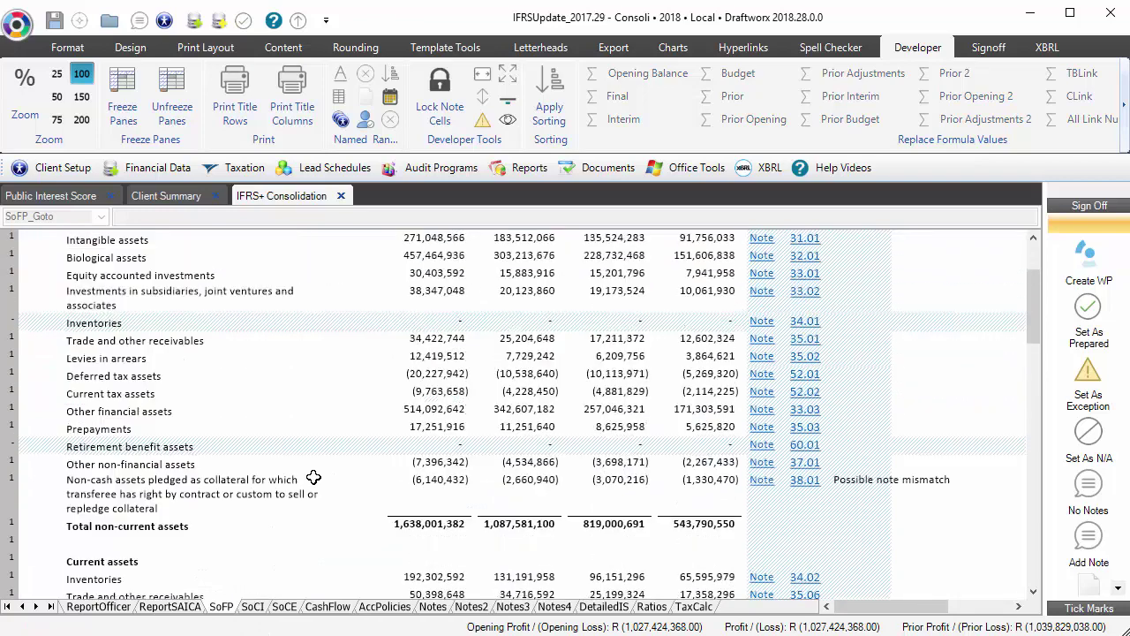
scroll(313, 477, up, 4)
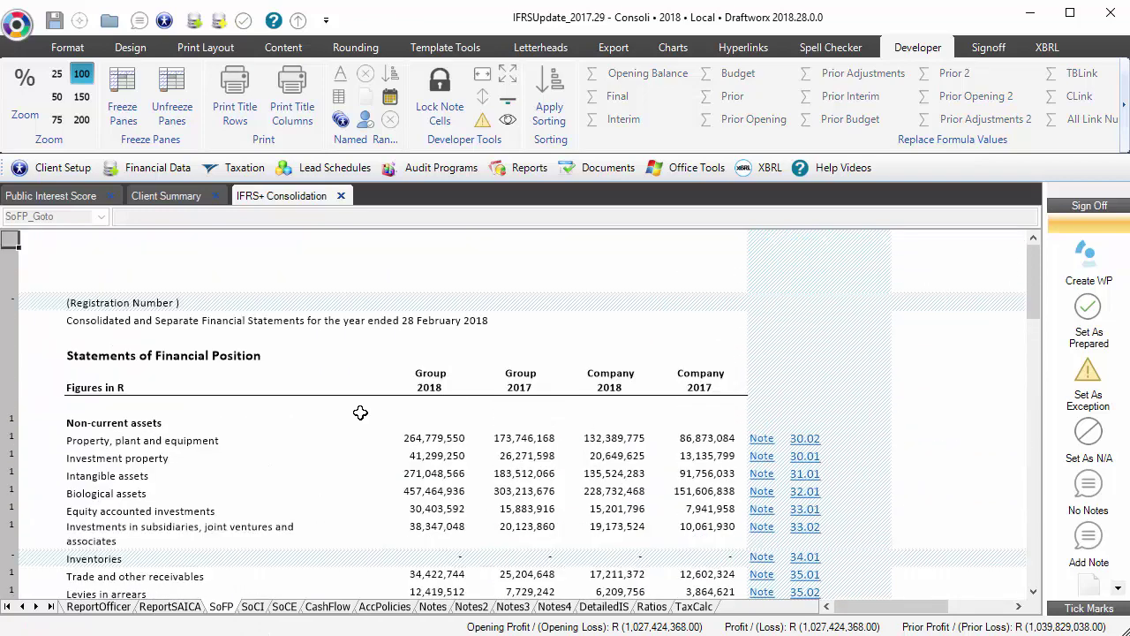
Open the Framework Update and look over the IFRS9_15, IFRSUpdate_Sept2018 and IFRS16 entries.
click(437, 48)
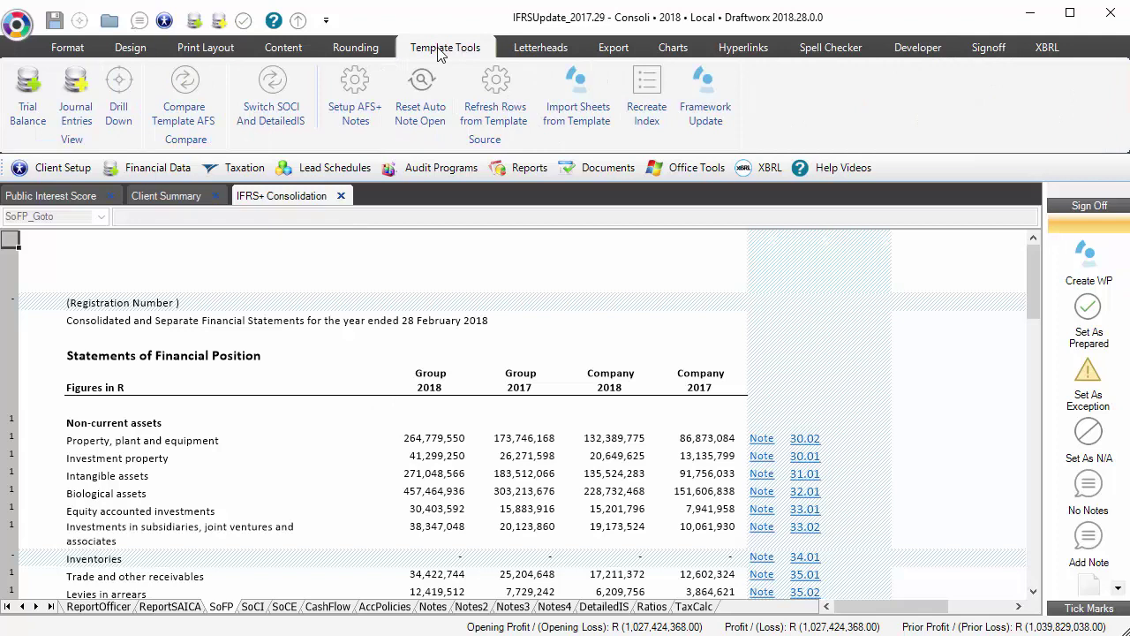
click(710, 87)
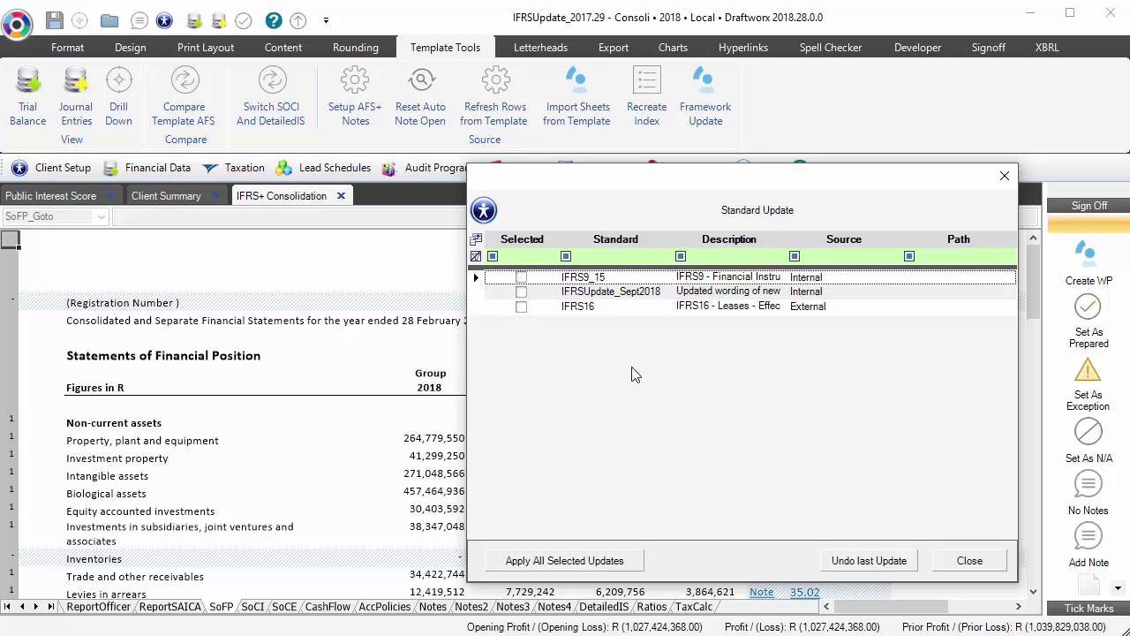
click(578, 279)
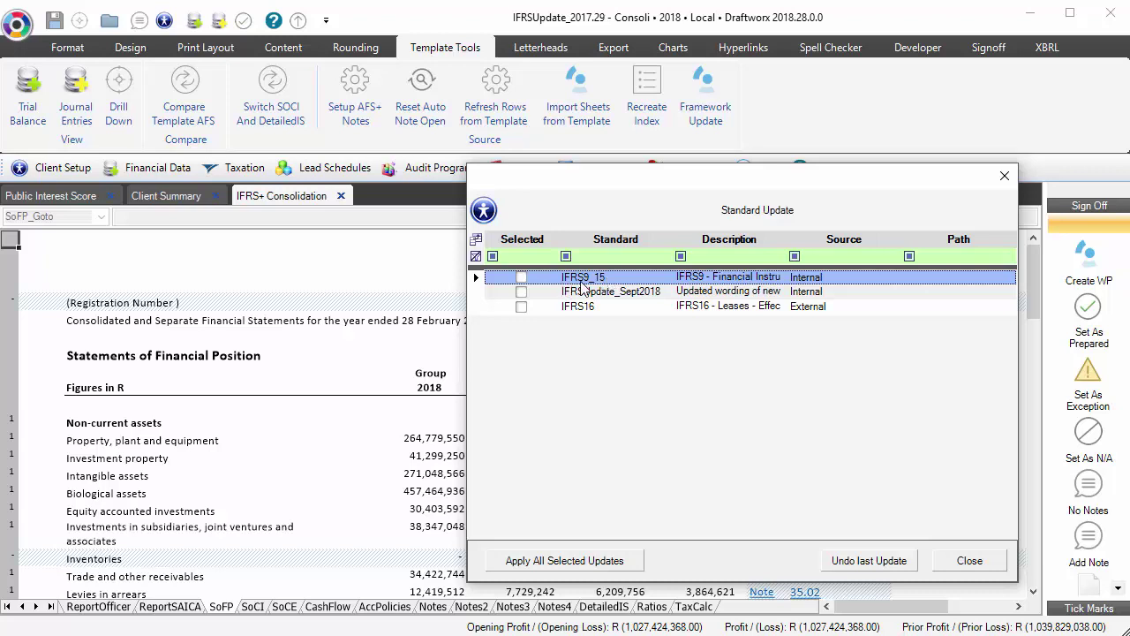
click(601, 306)
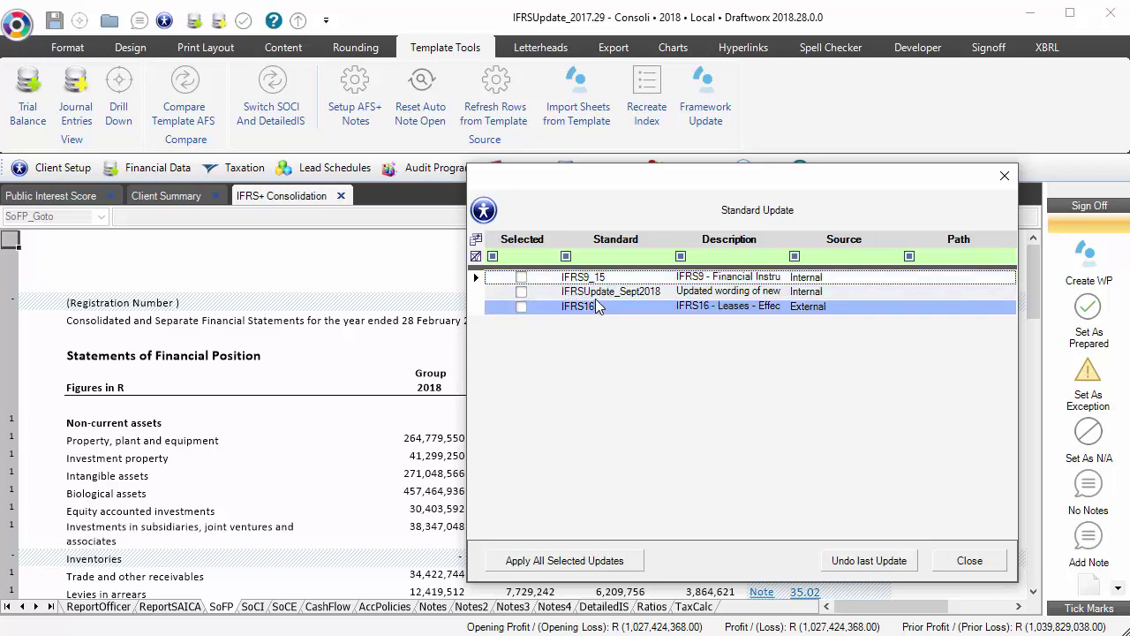
click(597, 294)
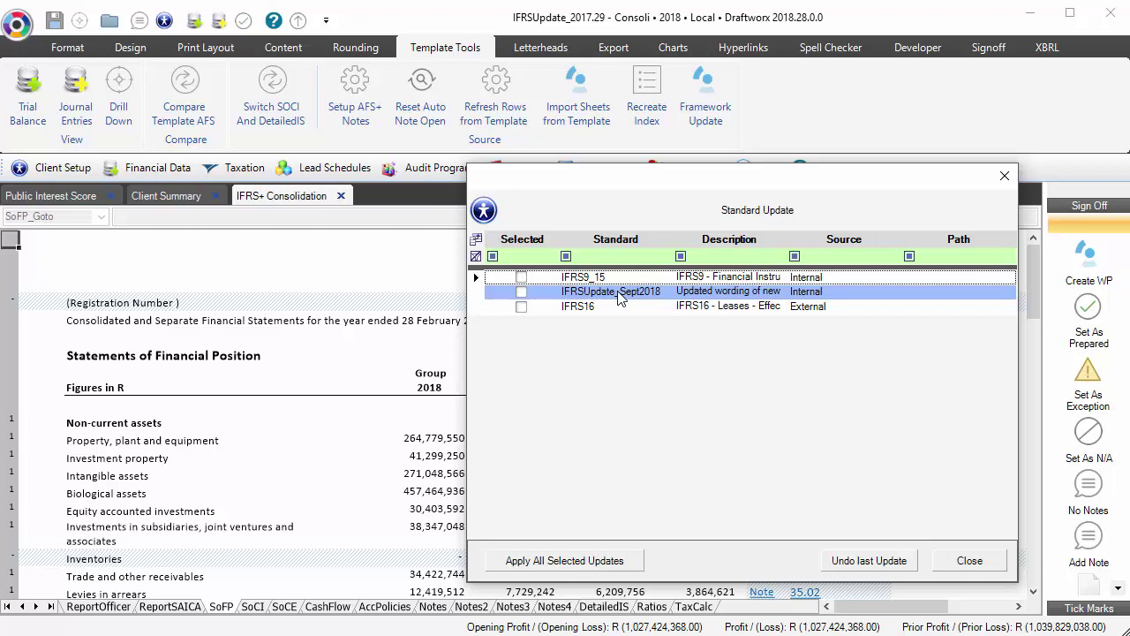
click(618, 306)
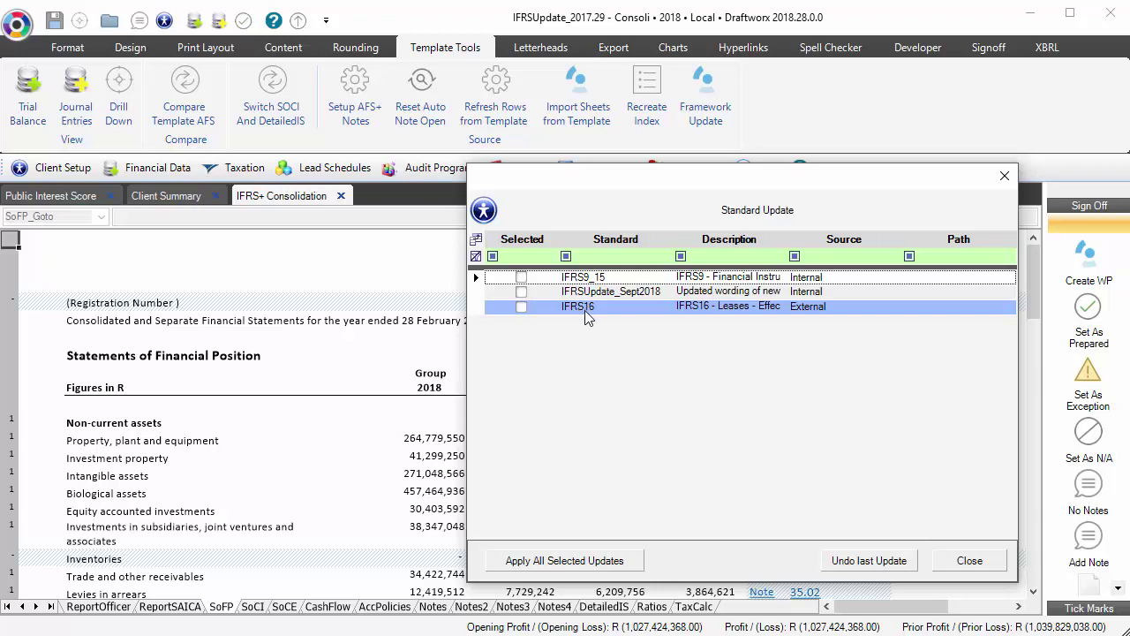
Compare the sources of the listed standard updates to distinguish internal from external ones.
click(830, 291)
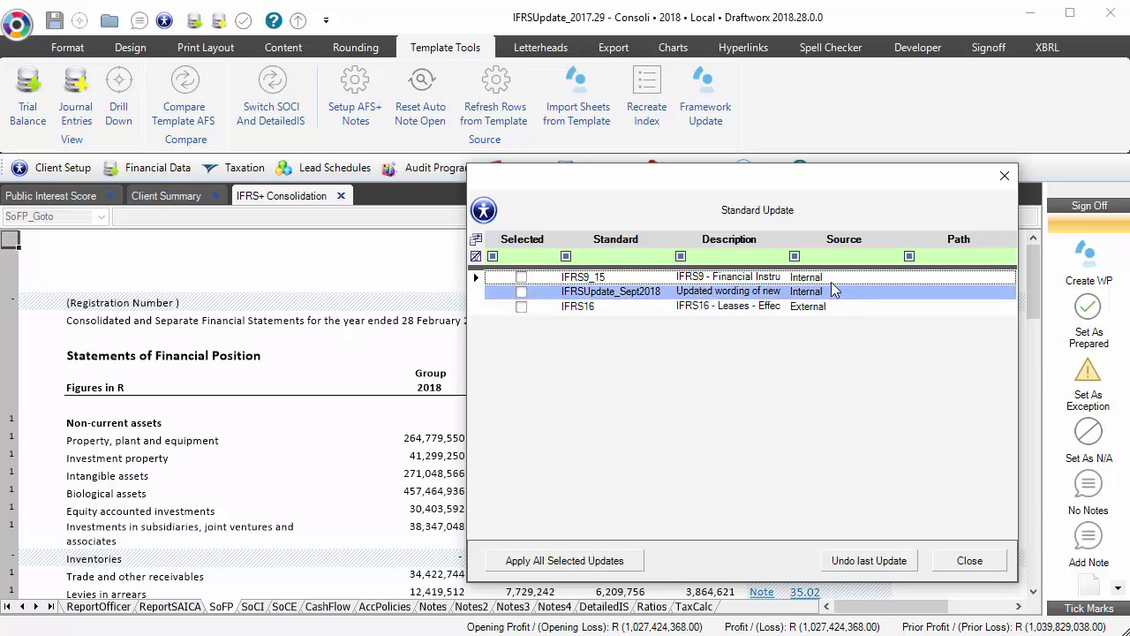
click(823, 278)
click(837, 291)
click(837, 304)
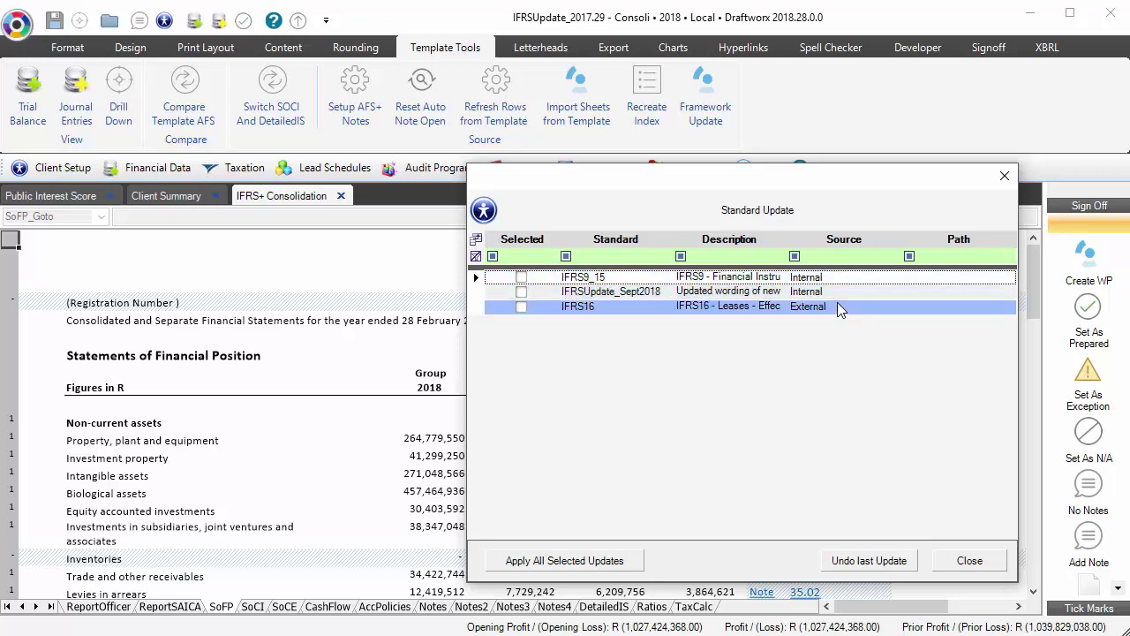
click(837, 292)
click(837, 280)
click(836, 292)
click(836, 306)
click(835, 279)
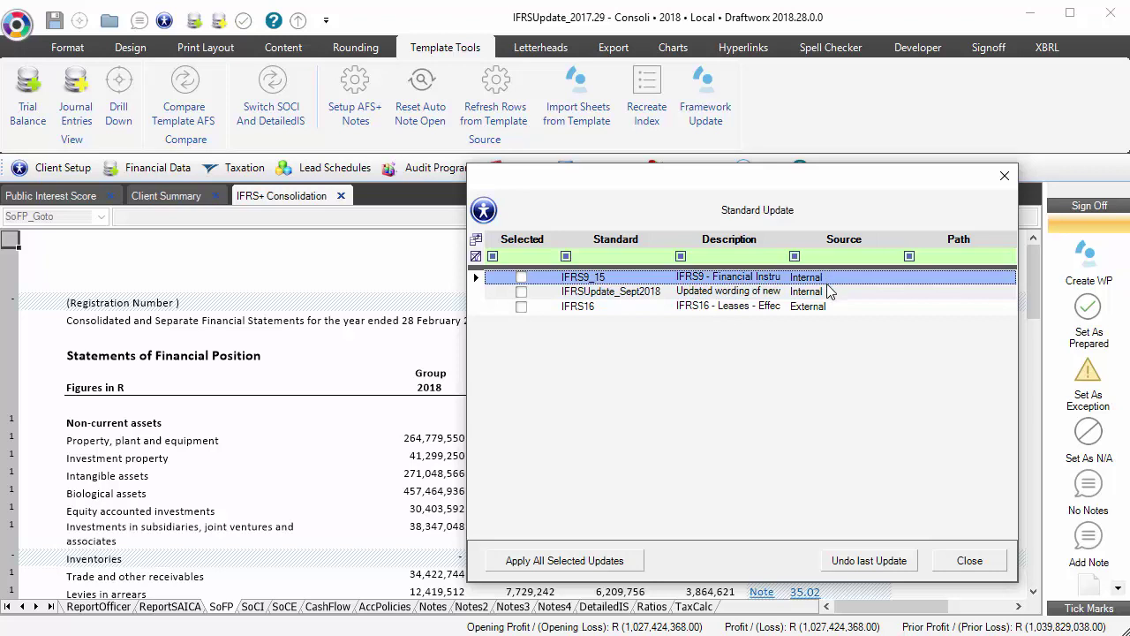
click(830, 294)
click(830, 279)
click(830, 292)
click(830, 279)
click(831, 306)
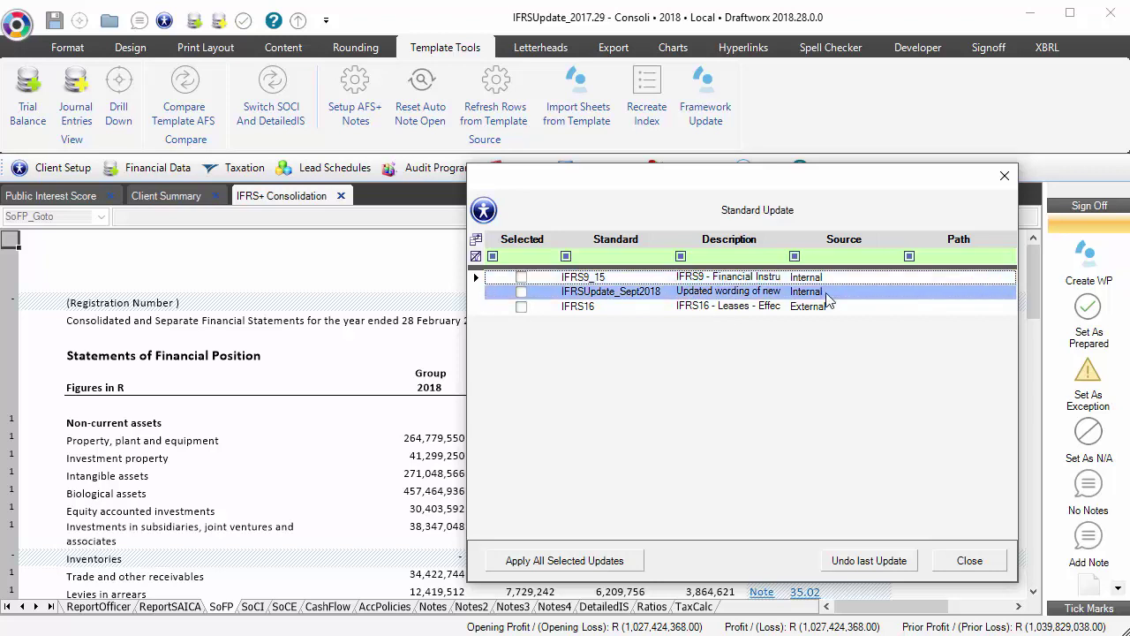
click(828, 279)
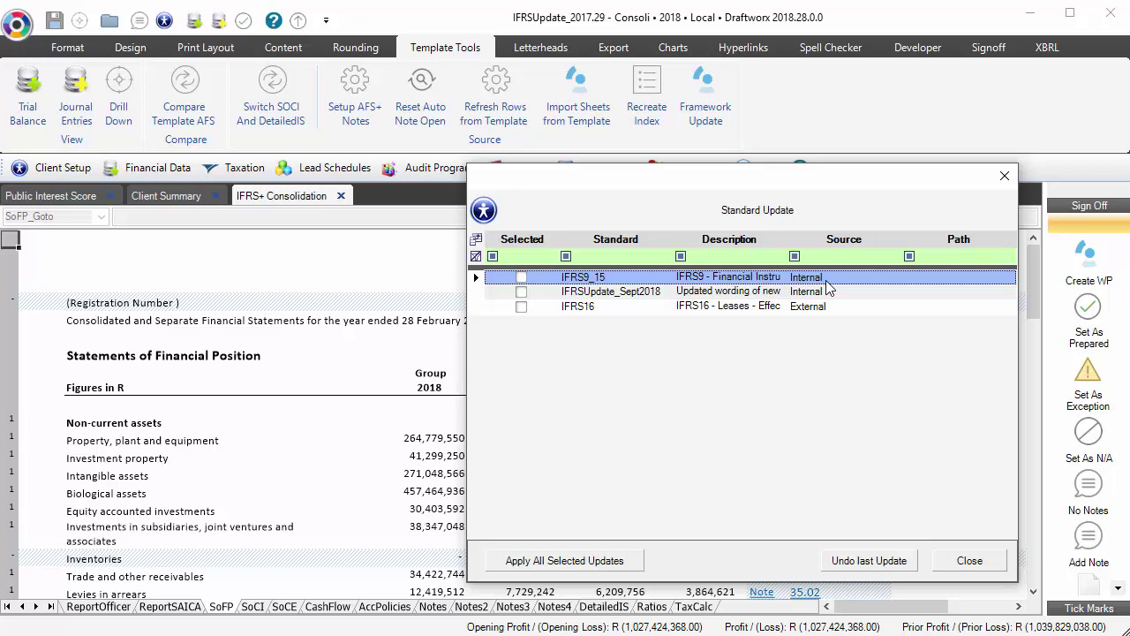
click(623, 292)
click(623, 279)
click(830, 292)
click(838, 279)
click(833, 291)
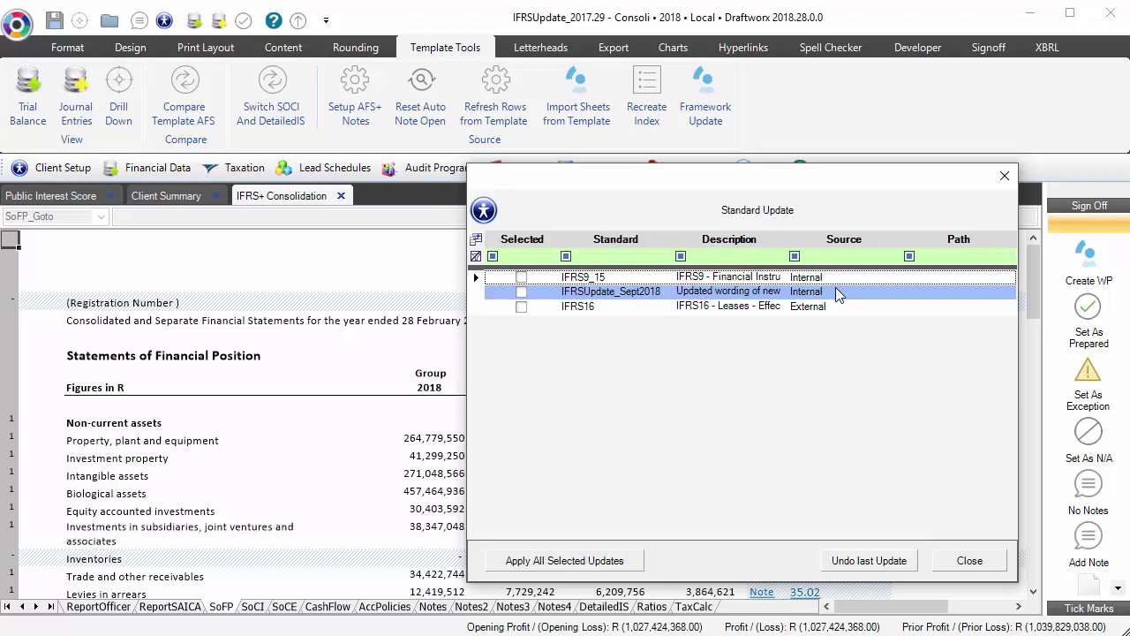
click(838, 279)
click(846, 307)
click(830, 277)
click(826, 293)
click(828, 278)
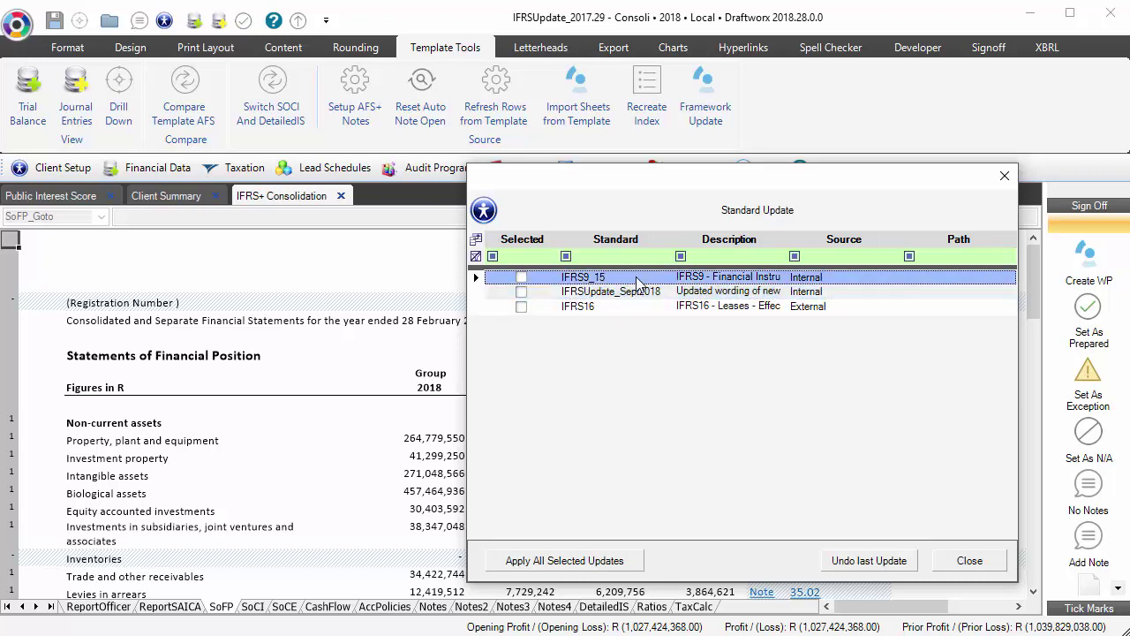
click(795, 292)
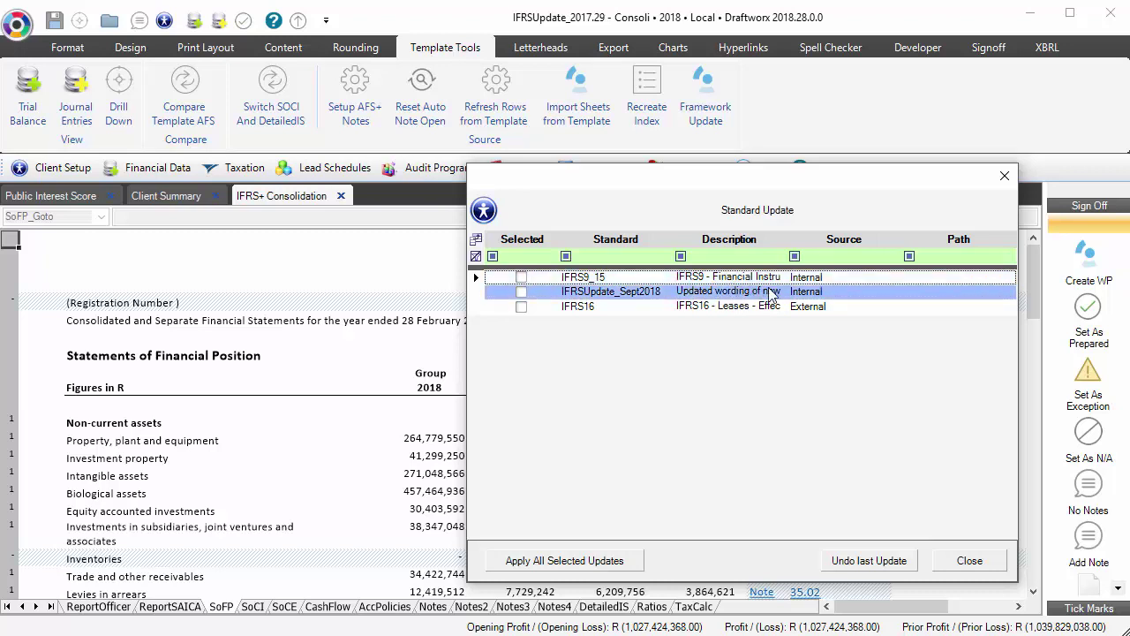
click(823, 290)
click(820, 307)
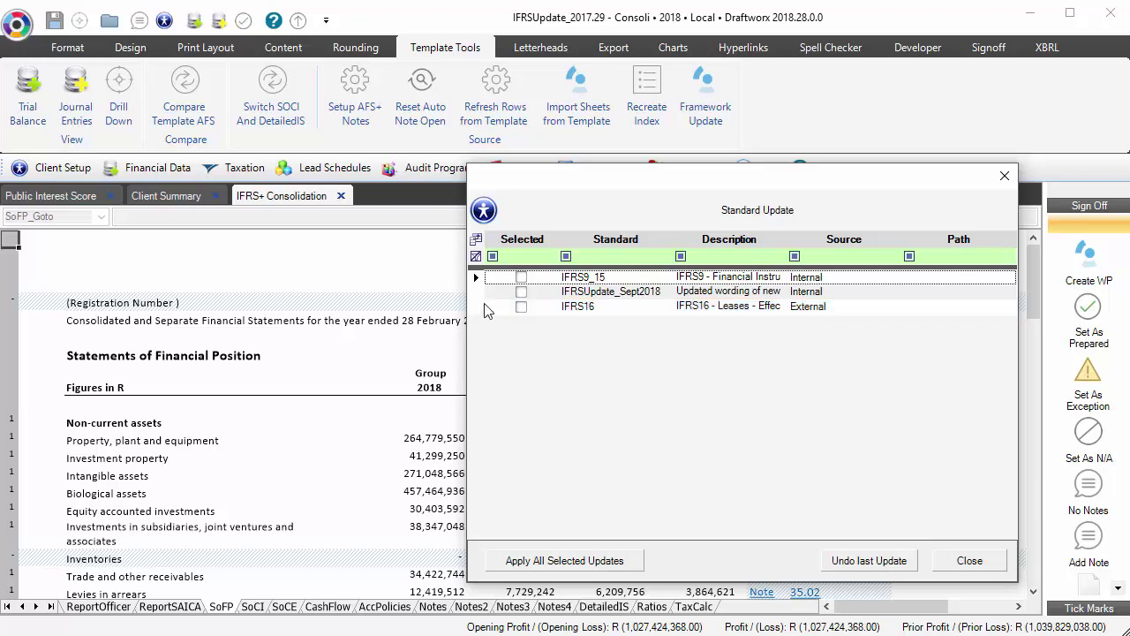
Apply the IFRS9_15 and IFRSUpdate_Sept2018 updates, authorise them with the manager password and acknowledge the relink notice.
click(521, 276)
click(521, 292)
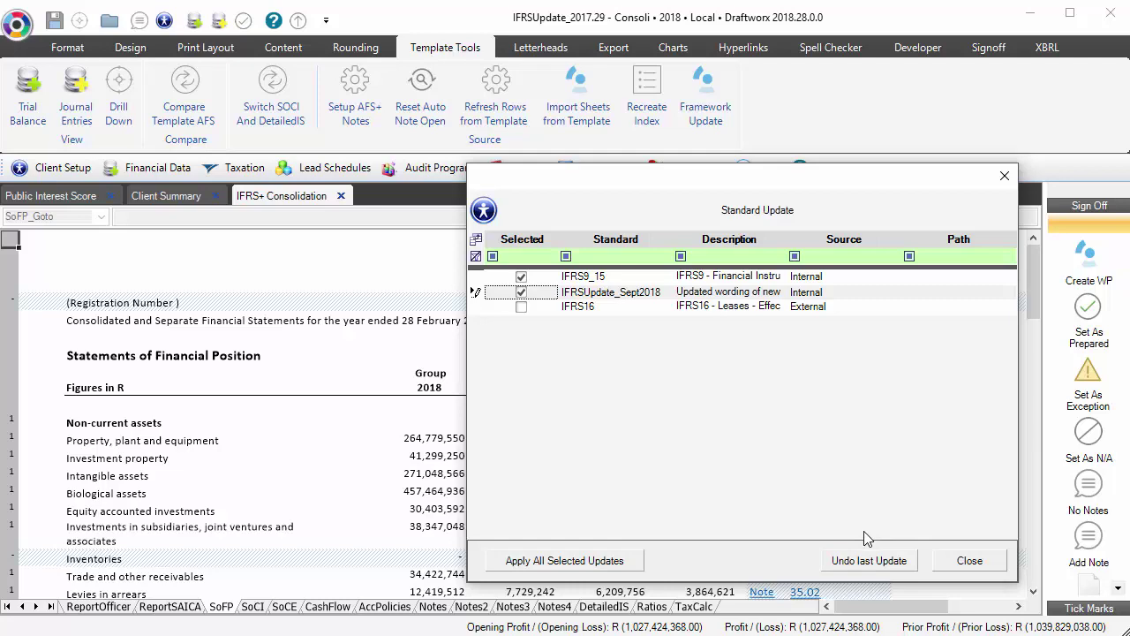
click(556, 561)
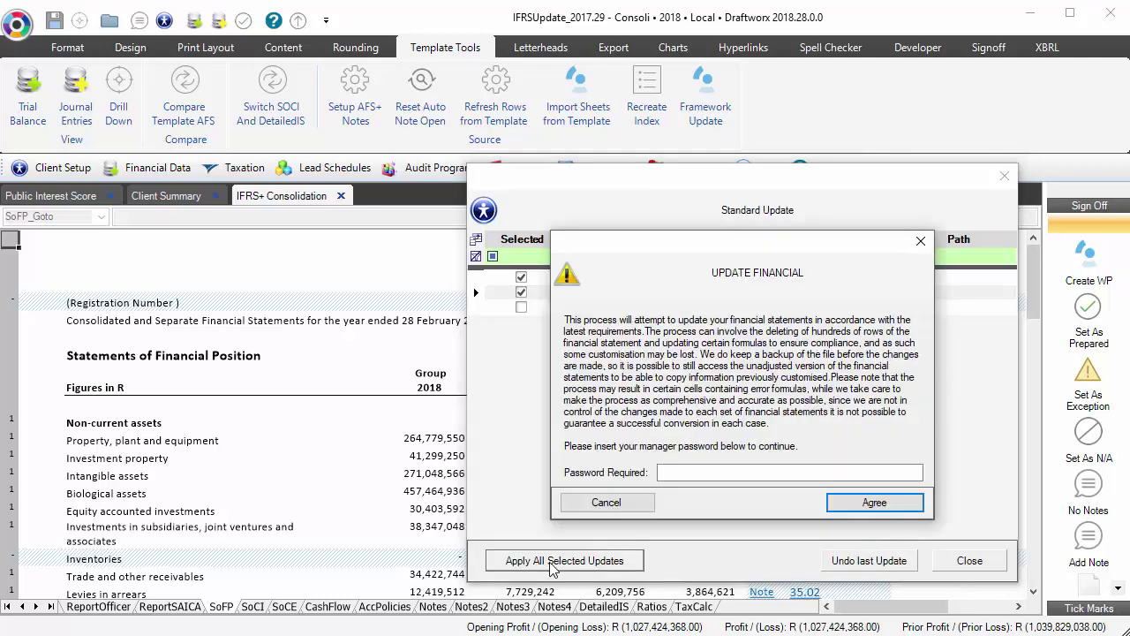
click(744, 479)
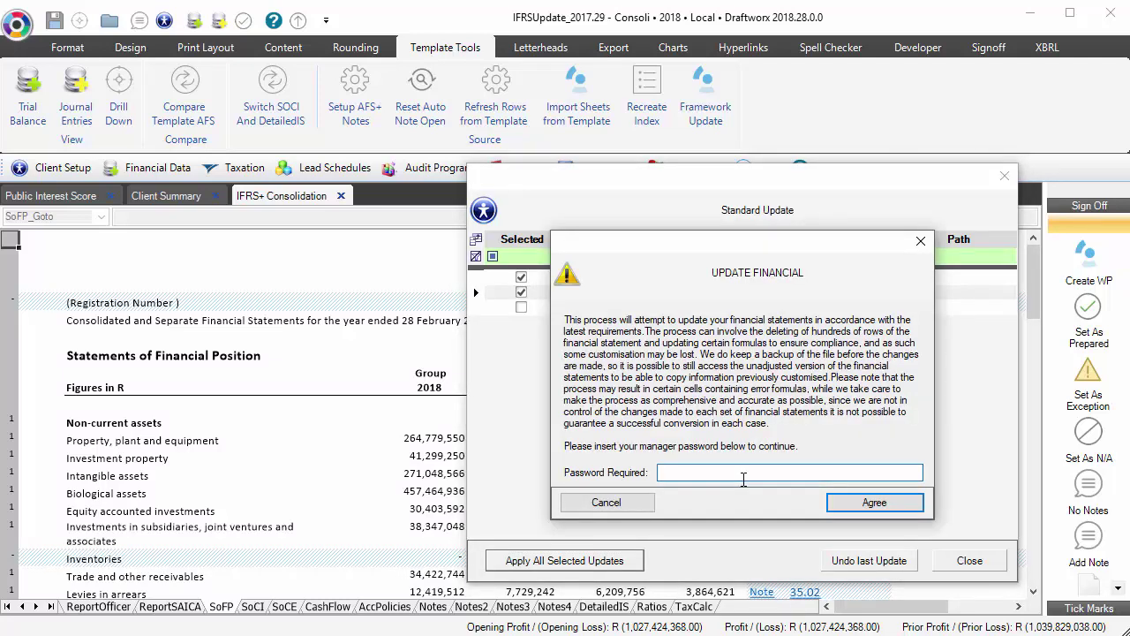
text(•••••••)
click(854, 503)
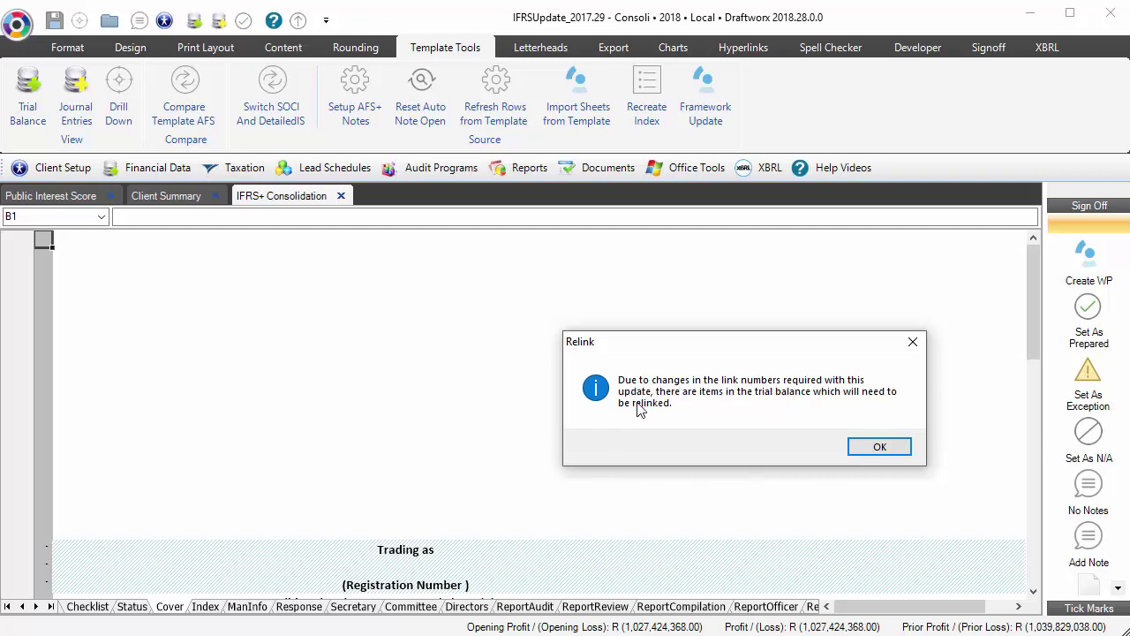
click(880, 448)
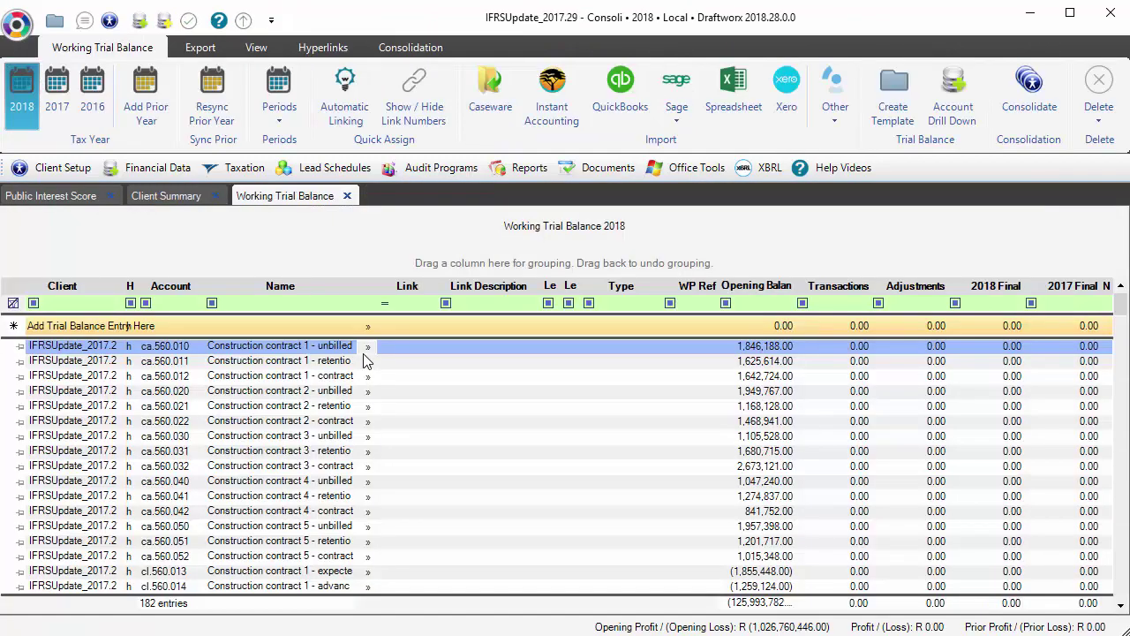
Examine the unlinked construction contract and derivative accounts in the 2018 Working Trial Balance, including the full account list.
click(416, 466)
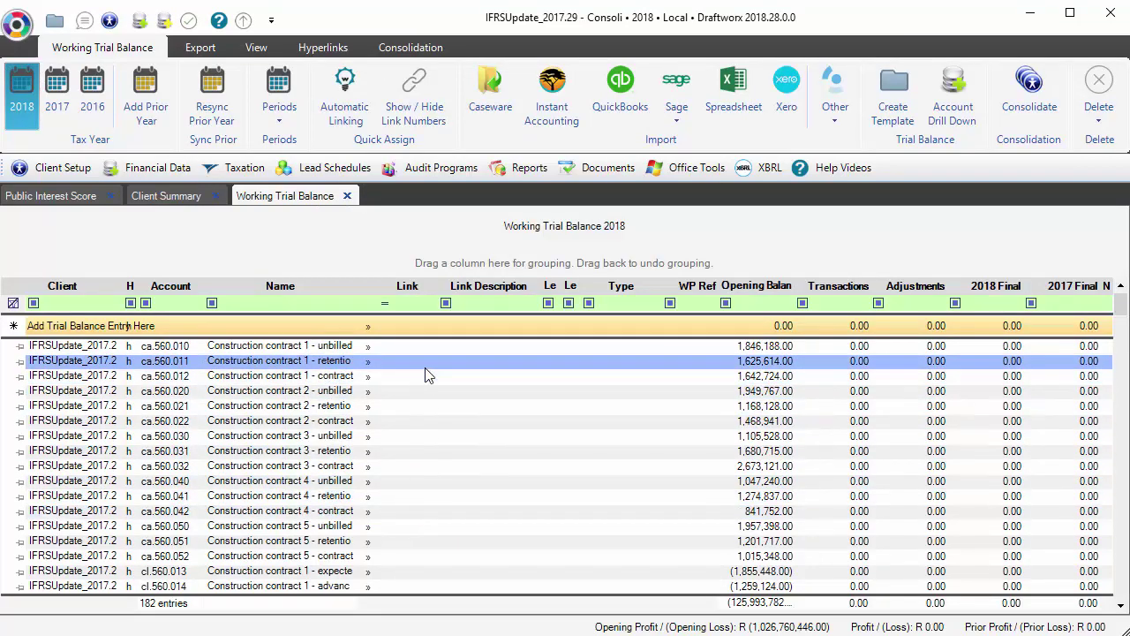
scroll(415, 452, down, 9)
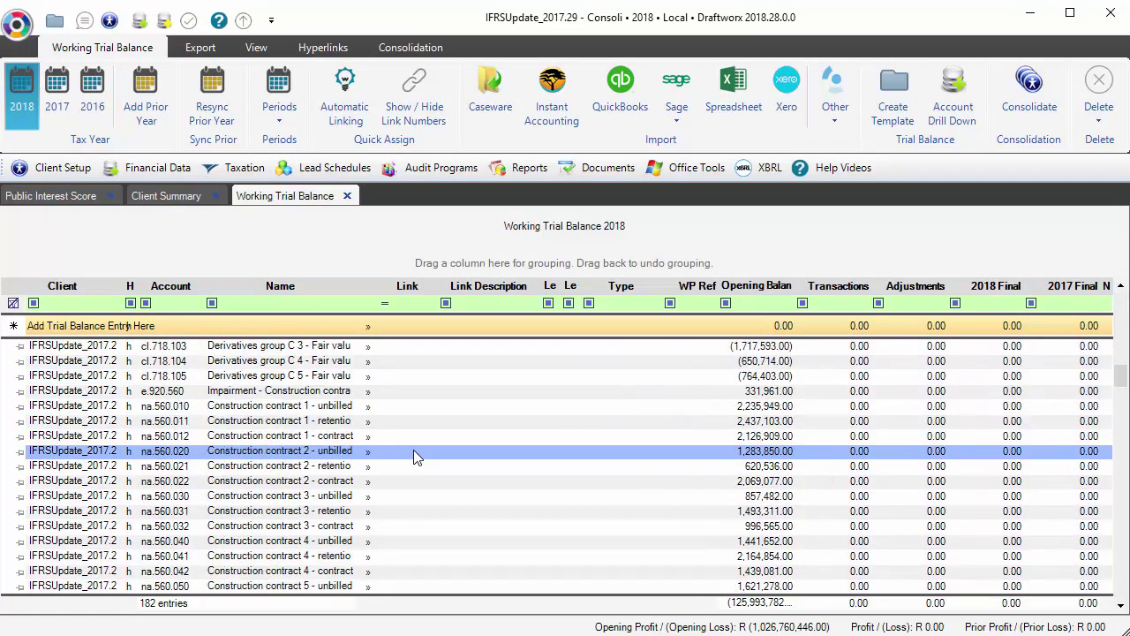
scroll(413, 450, up, 5)
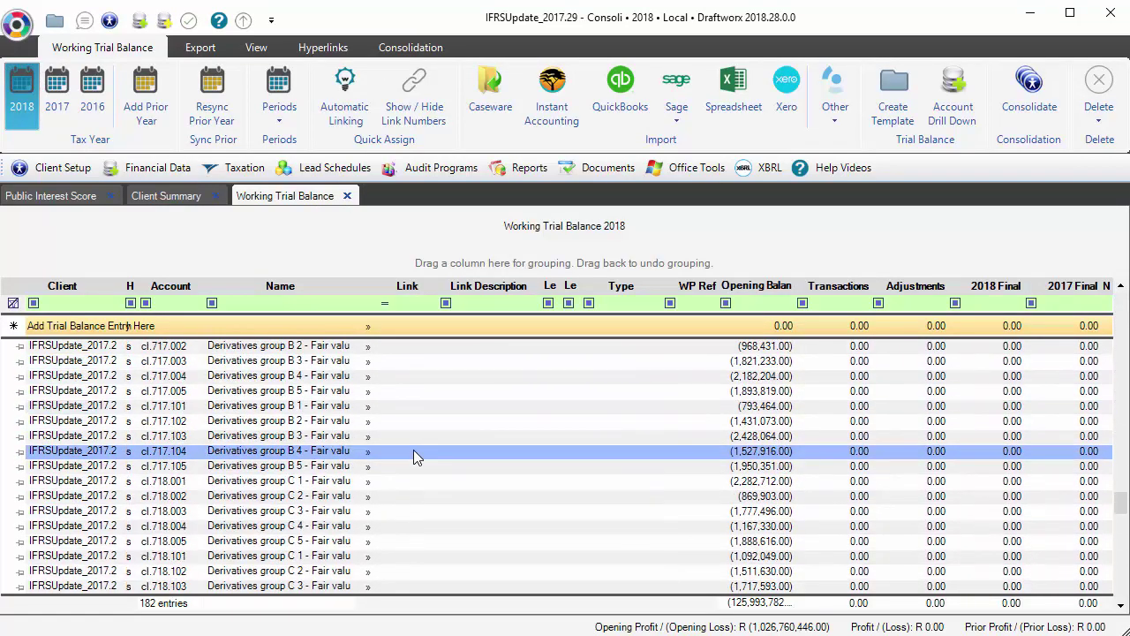
scroll(413, 449, down, 8)
scroll(166, 527, down, 5)
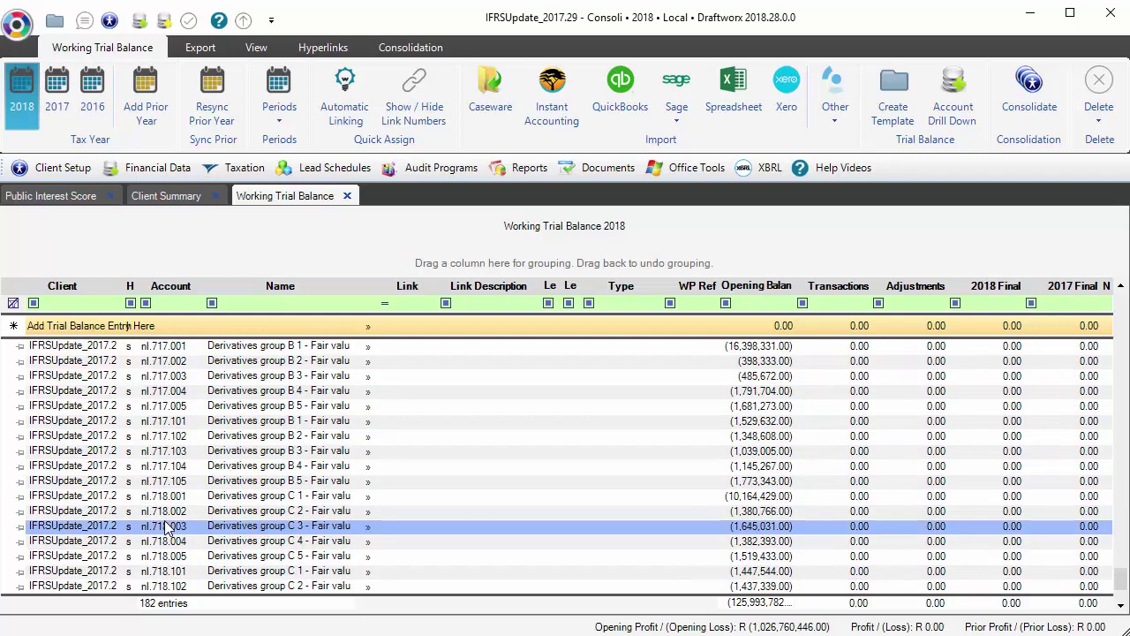
scroll(166, 527, up, 13)
scroll(166, 527, down, 7)
scroll(166, 527, up, 7)
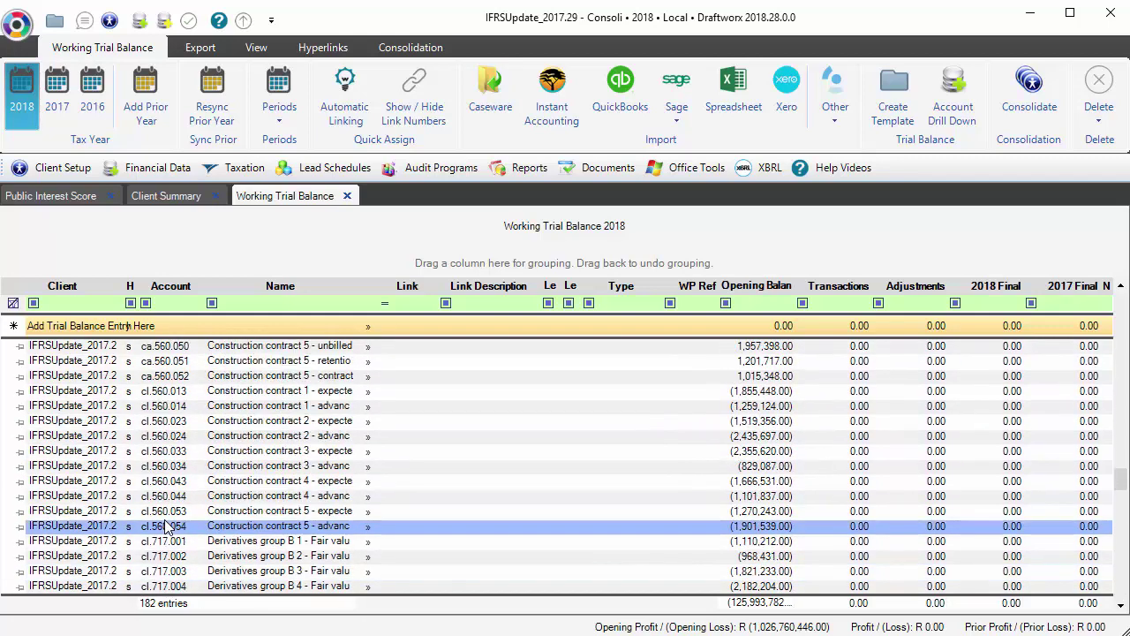
scroll(166, 528, down, 18)
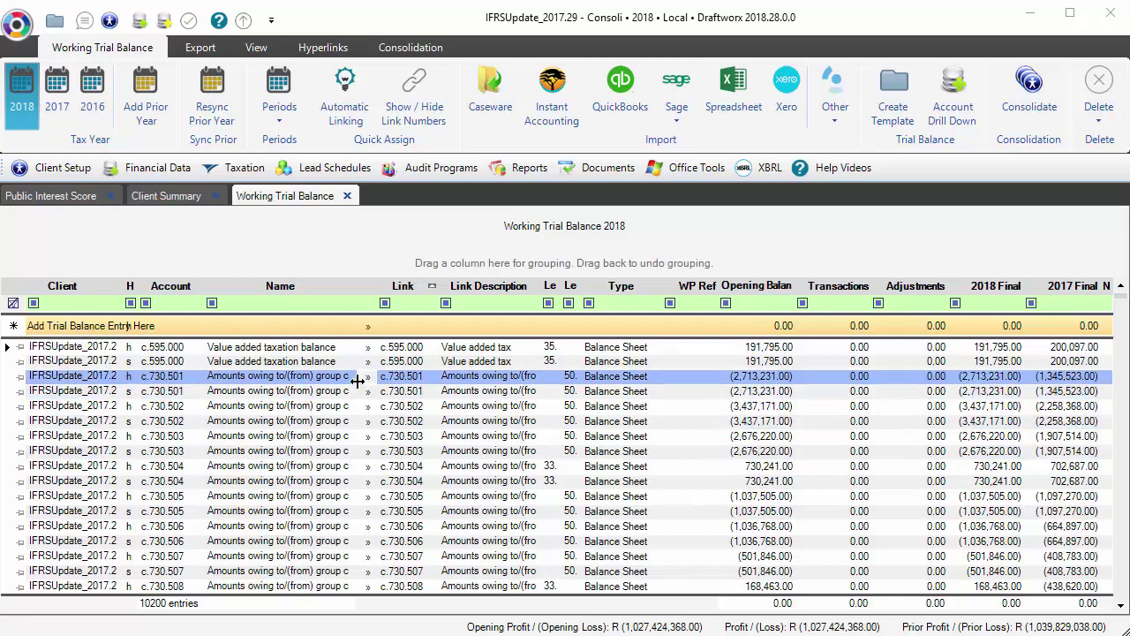
scroll(402, 353, down, 9)
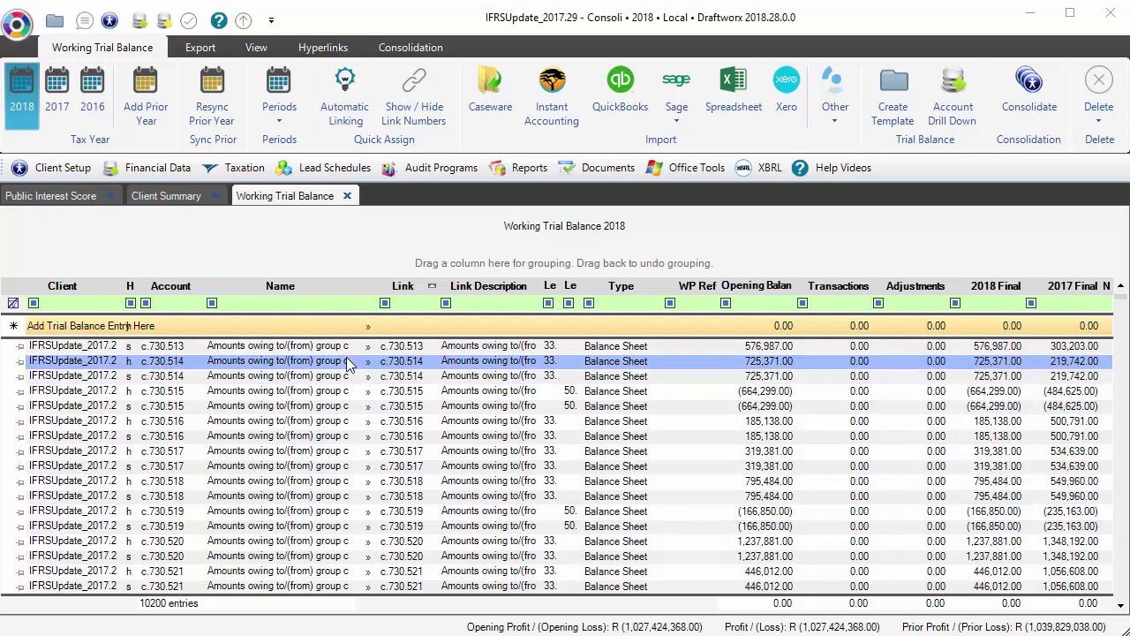
Open the IFRS+ Consolidation financial statements and find note 11, Other financial assets, in the Notes.
click(150, 167)
click(110, 285)
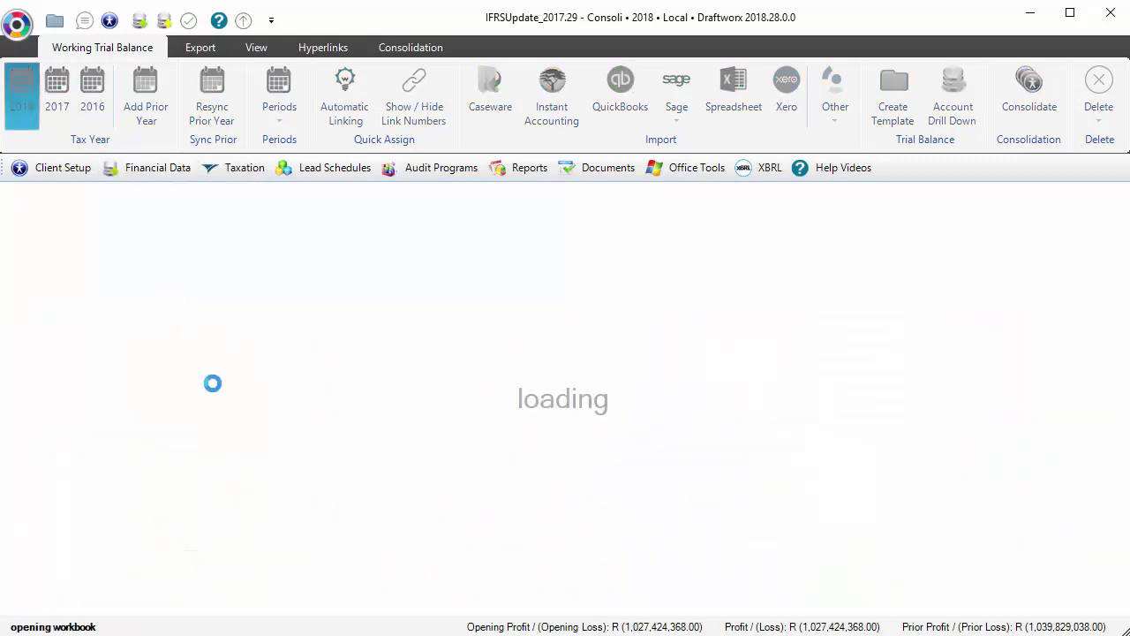
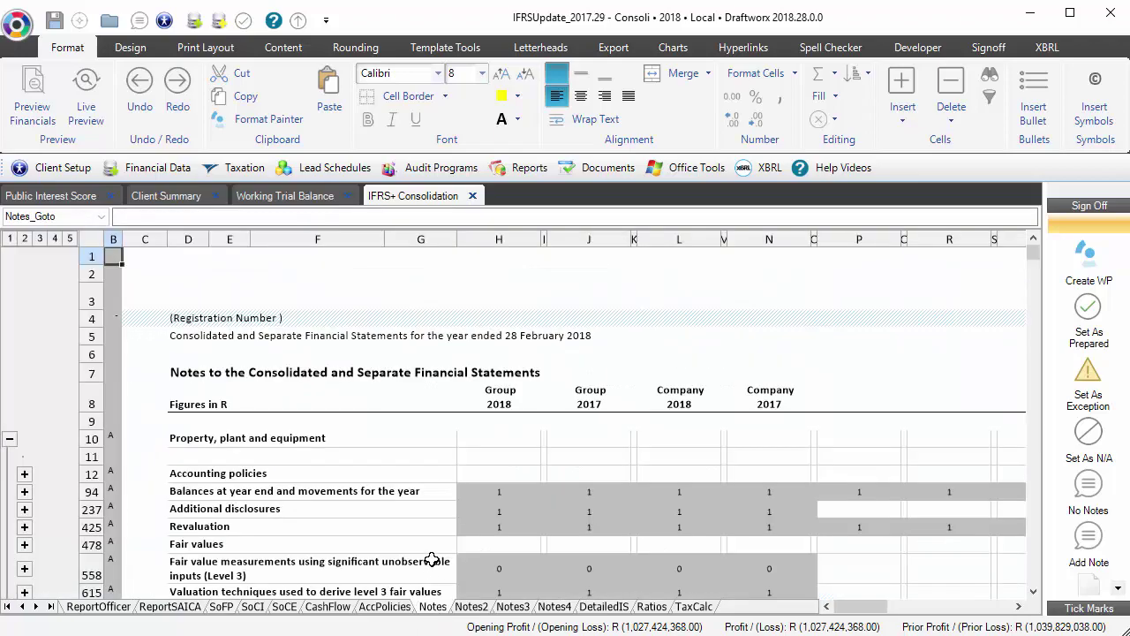
scroll(448, 521, down, 10)
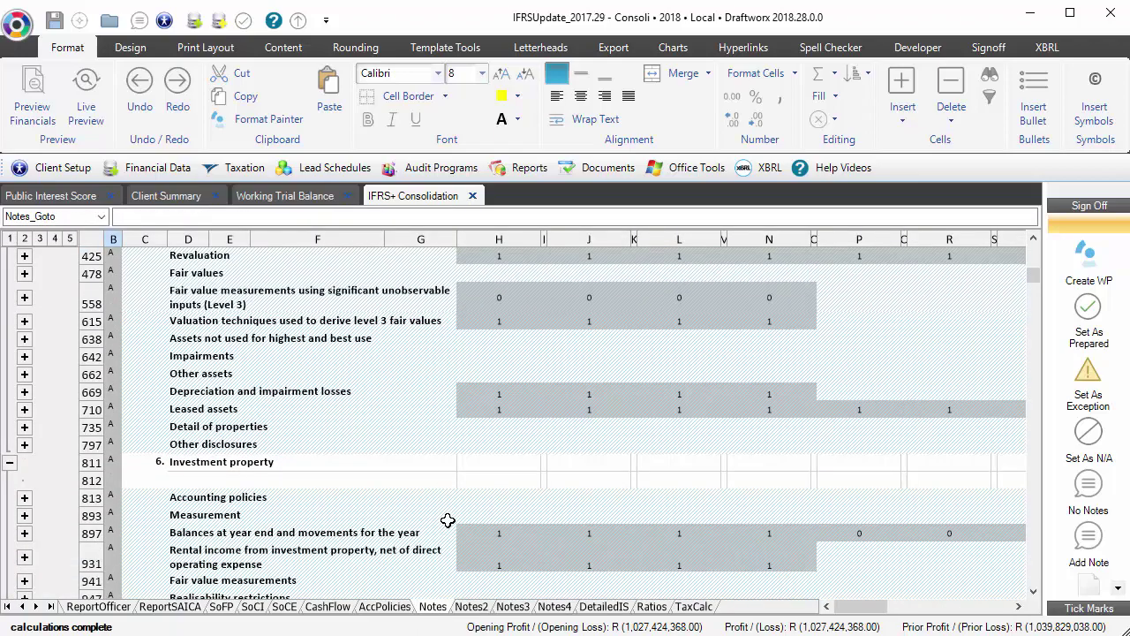
scroll(448, 522, down, 15)
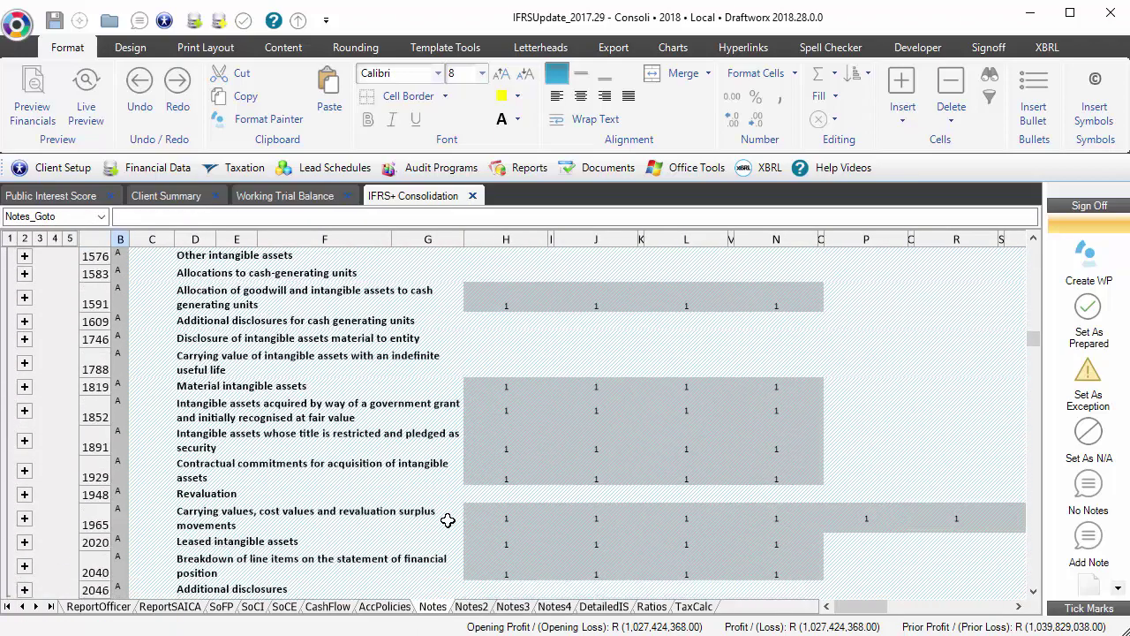
scroll(447, 521, down, 15)
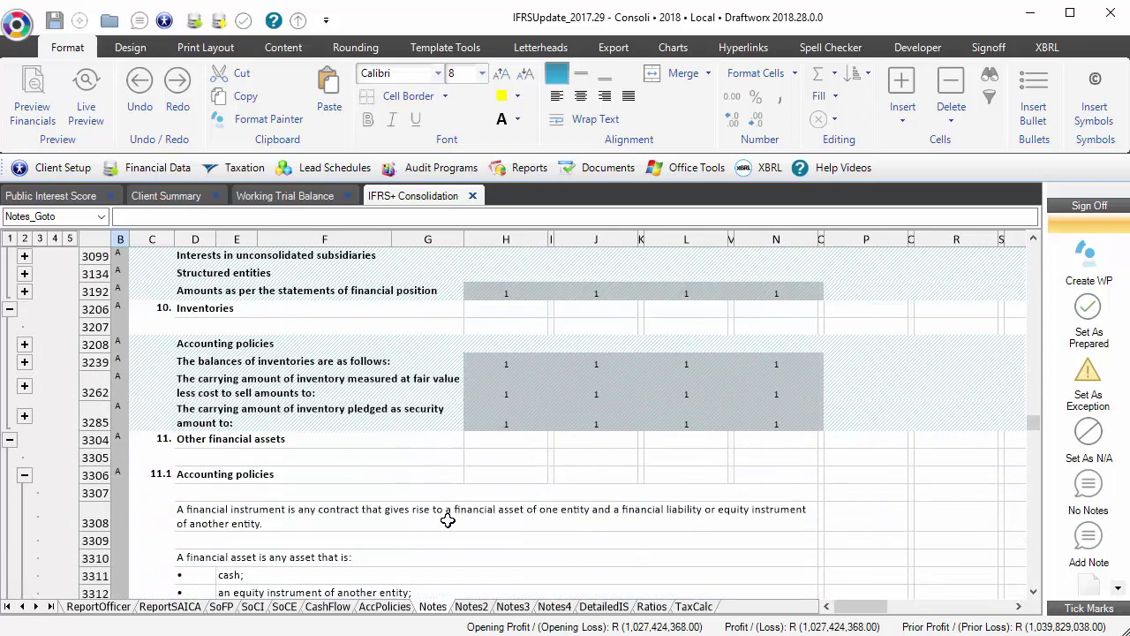
Read through the accounting policies for other financial assets, from recognition and measurement to hedging and the carrying amounts by category.
scroll(422, 485, down, 3)
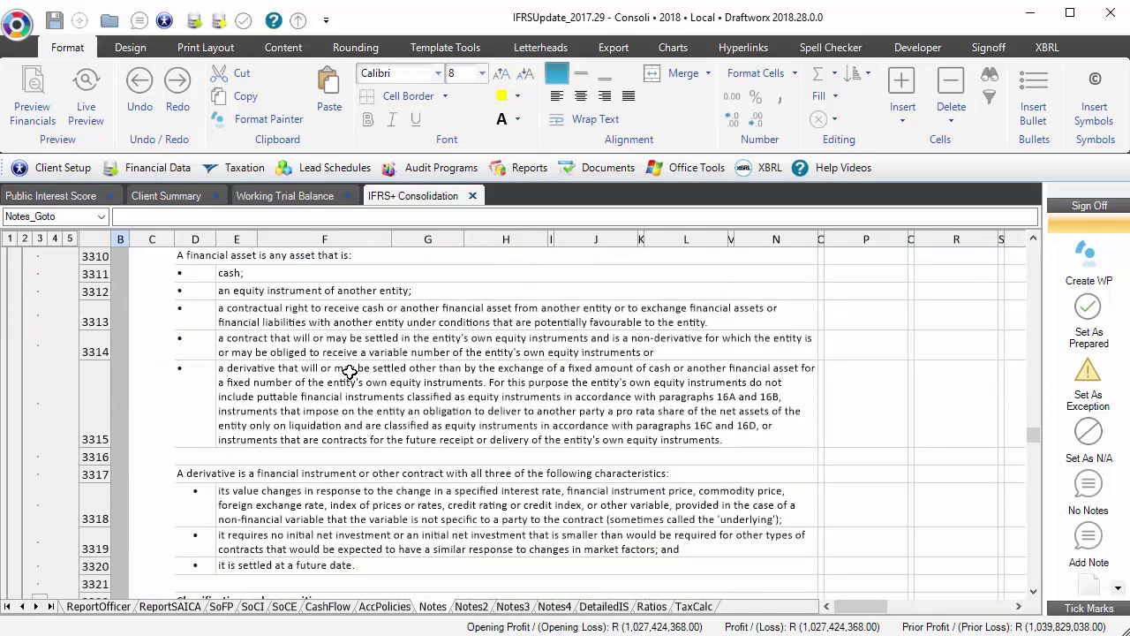
scroll(344, 353, up, 1)
scroll(350, 419, down, 3)
drag(350, 419, 369, 542)
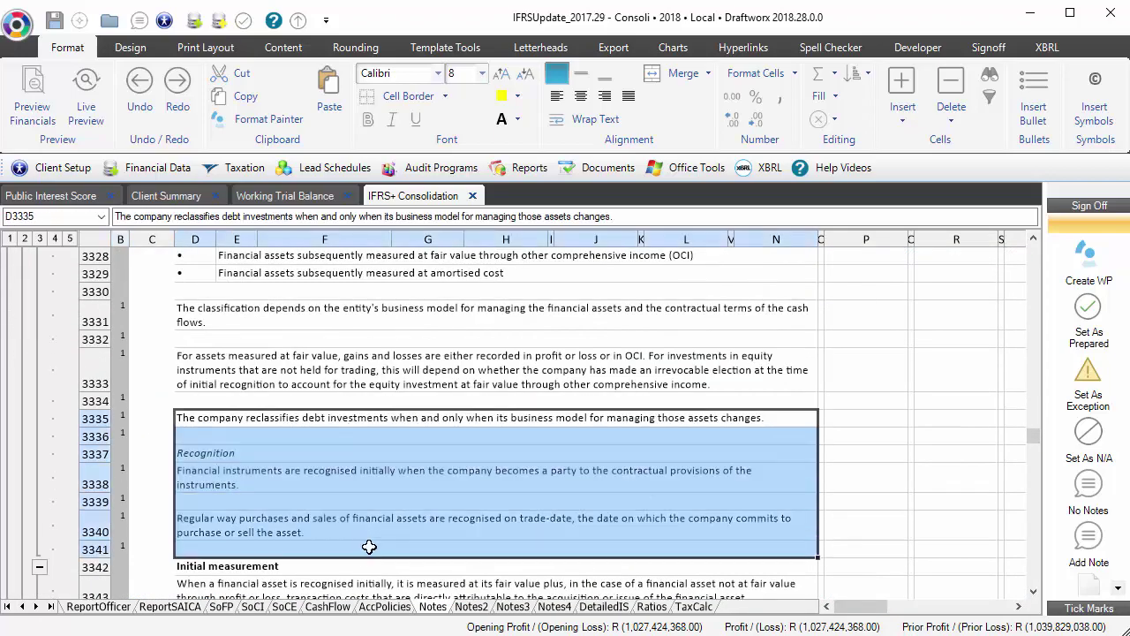
scroll(361, 373, down, 3)
drag(361, 373, 362, 526)
scroll(373, 379, down, 2)
drag(372, 379, 389, 493)
scroll(393, 481, down, 6)
scroll(393, 481, down, 10)
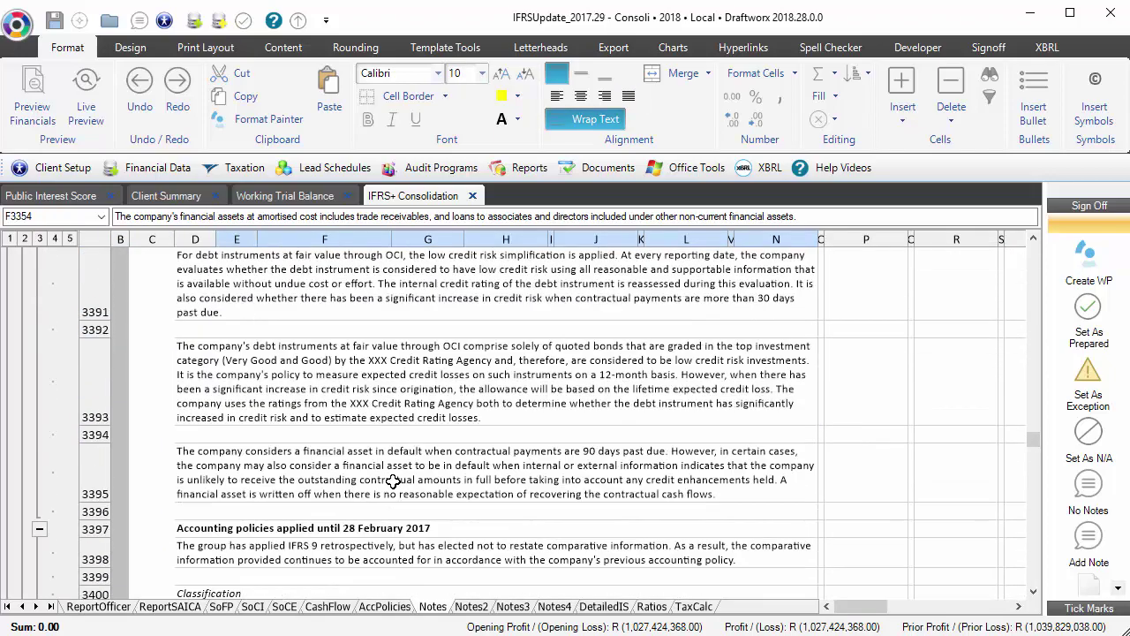
scroll(393, 481, up, 2)
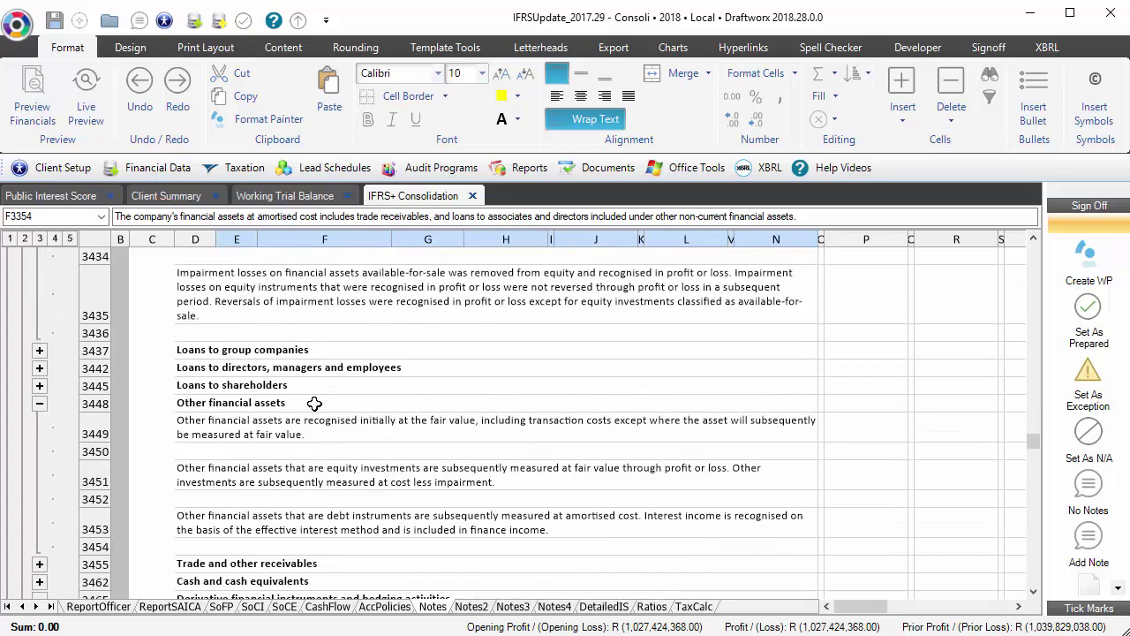
scroll(308, 449, down, 5)
drag(308, 449, 309, 476)
scroll(307, 461, down, 3)
scroll(308, 461, down, 10)
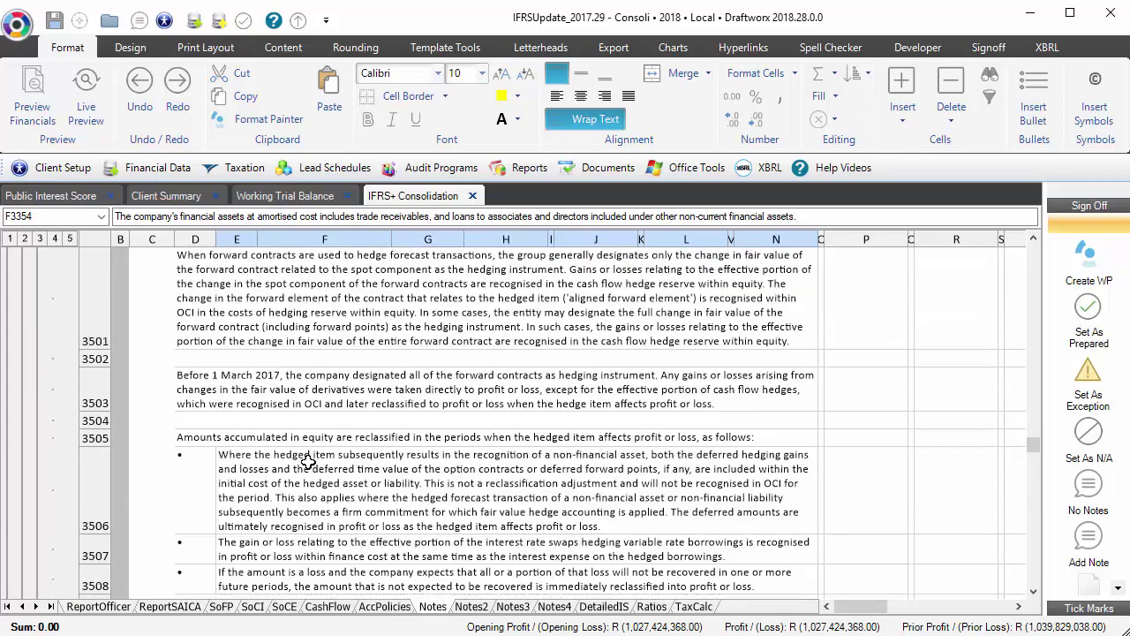
scroll(374, 460, up, 1)
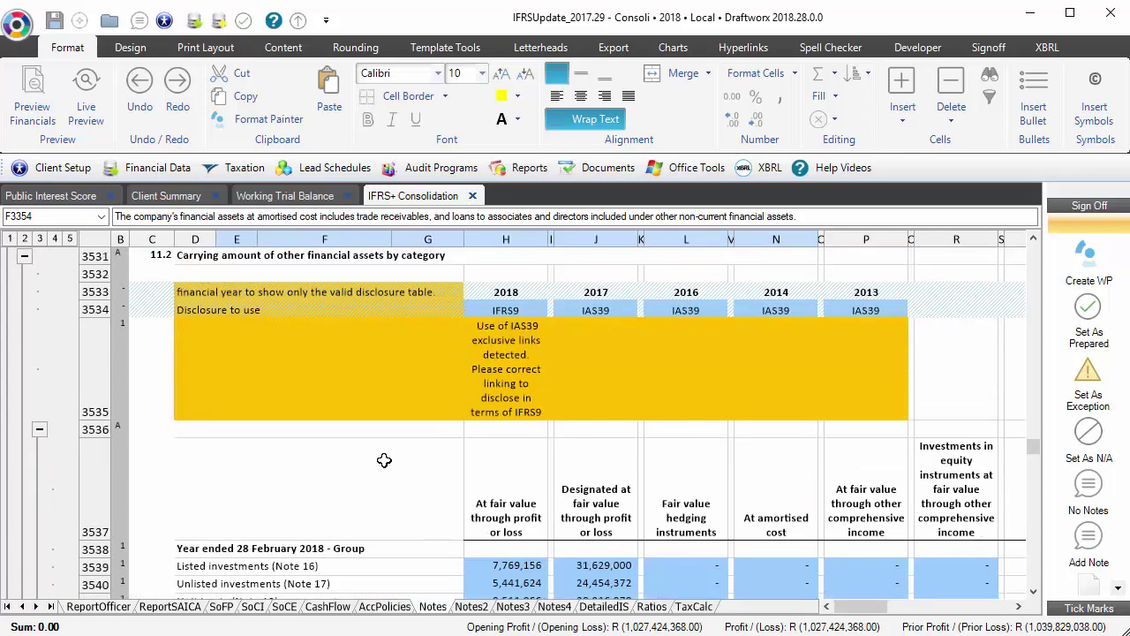
Set the 2018 disclosure to use in note 11.2 to IAS39.
click(303, 298)
drag(303, 298, 853, 315)
click(517, 315)
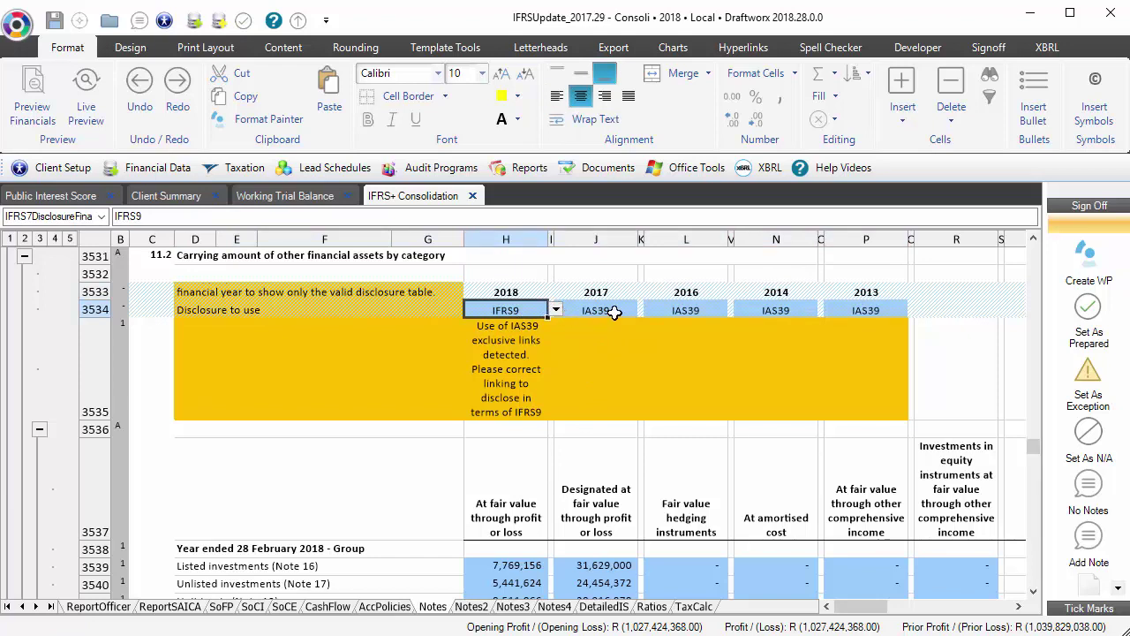
click(554, 311)
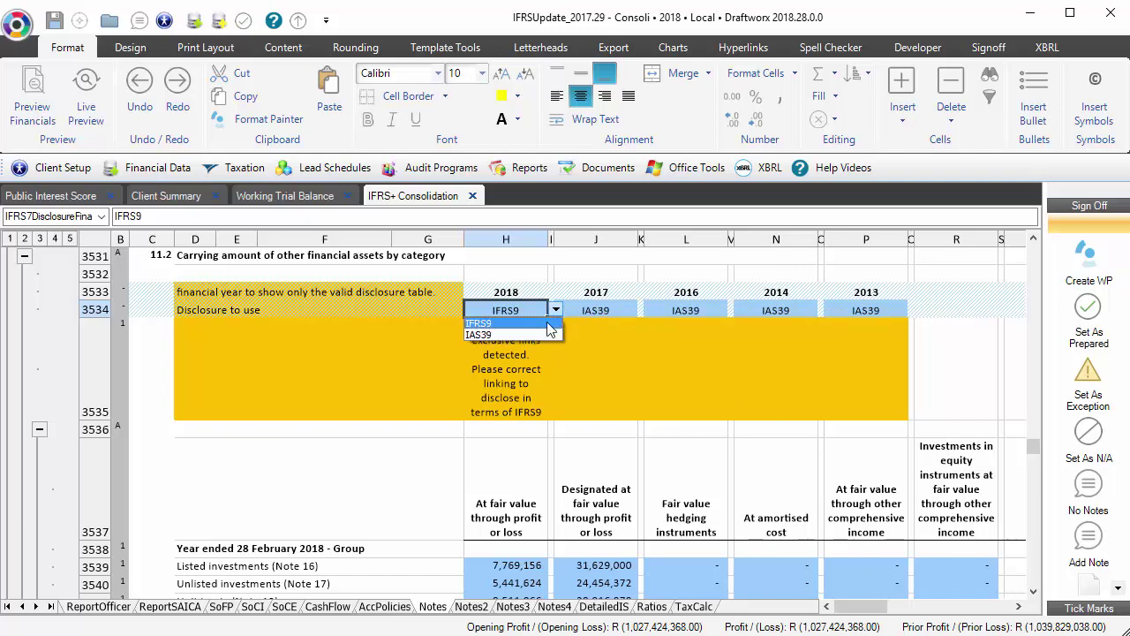
click(523, 334)
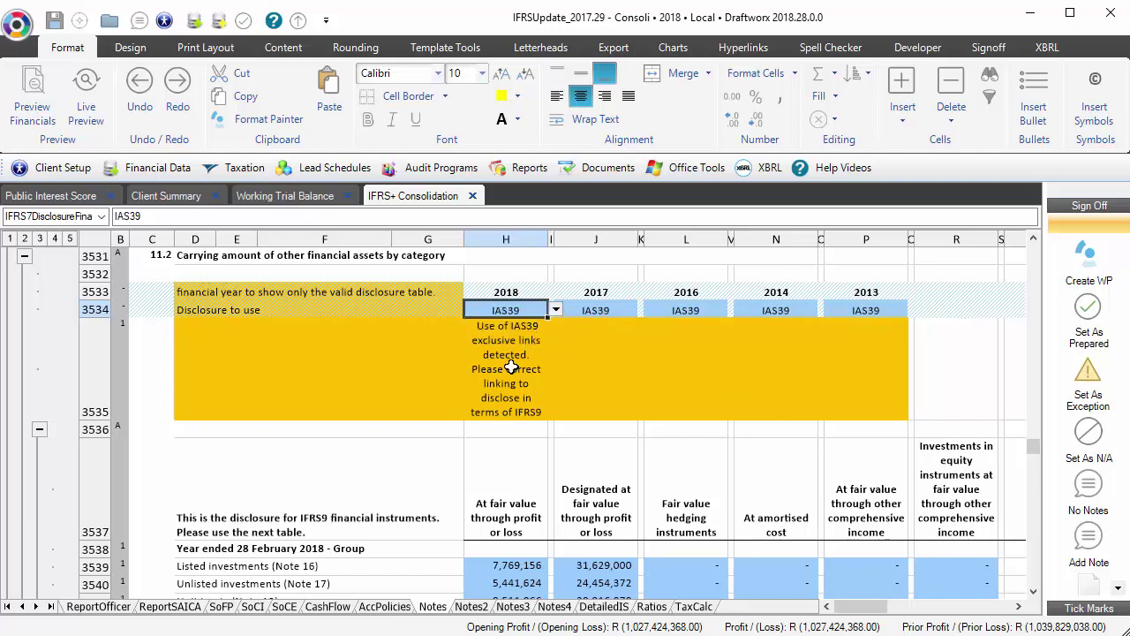
Examine the IFRS9 disclosure table, collapse it and check the heading of the IAS39 table below it.
click(353, 494)
scroll(380, 483, down, 1)
drag(409, 441, 627, 549)
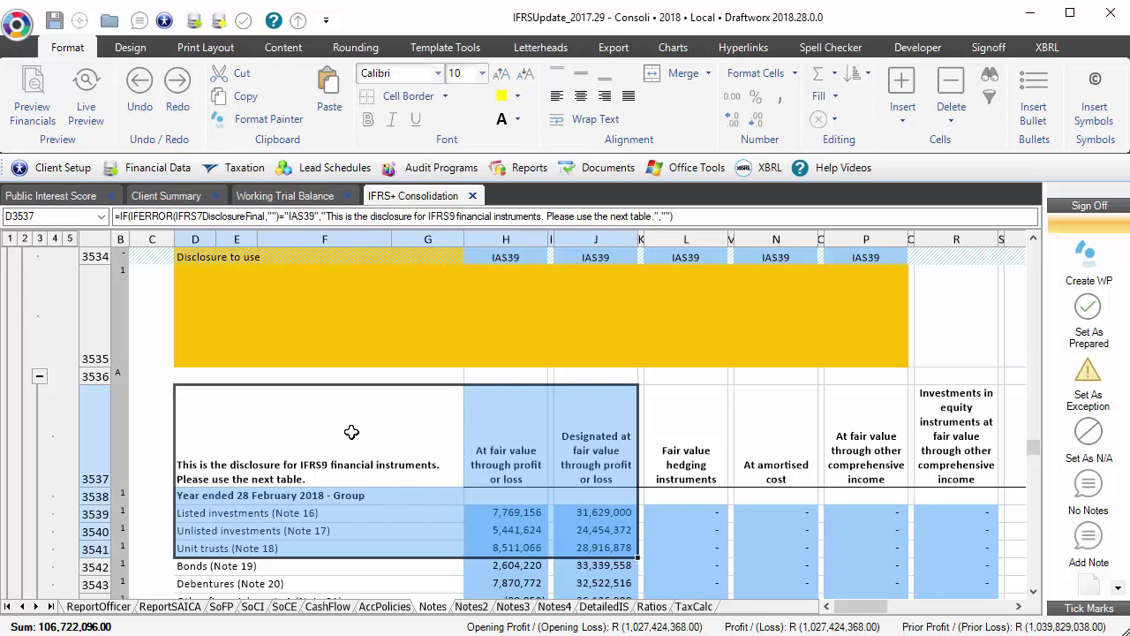
drag(351, 432, 655, 554)
click(39, 377)
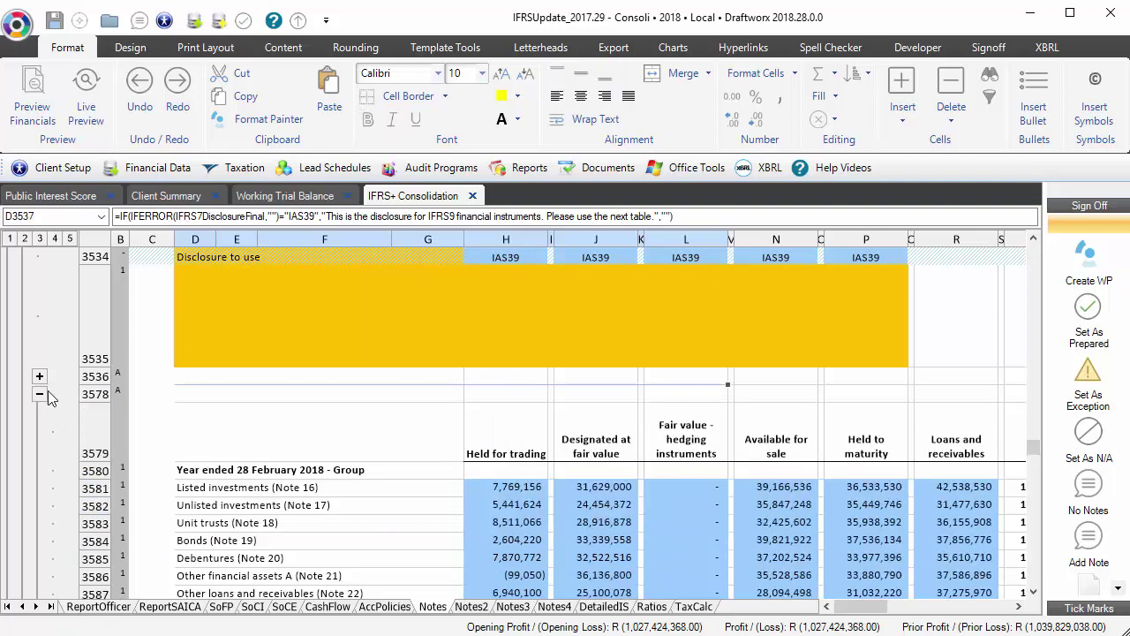
click(291, 433)
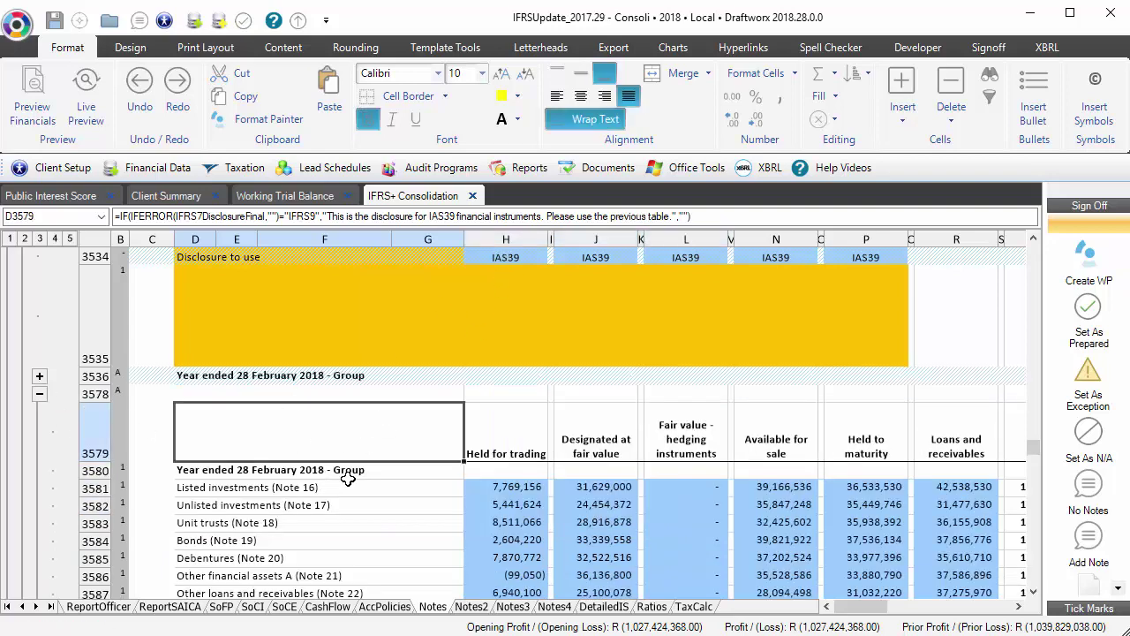
Set the 2018 disclosure to use back to IFRS9, check the IAS39 table heading and expand the IFRS9 table.
click(545, 289)
click(522, 257)
click(555, 257)
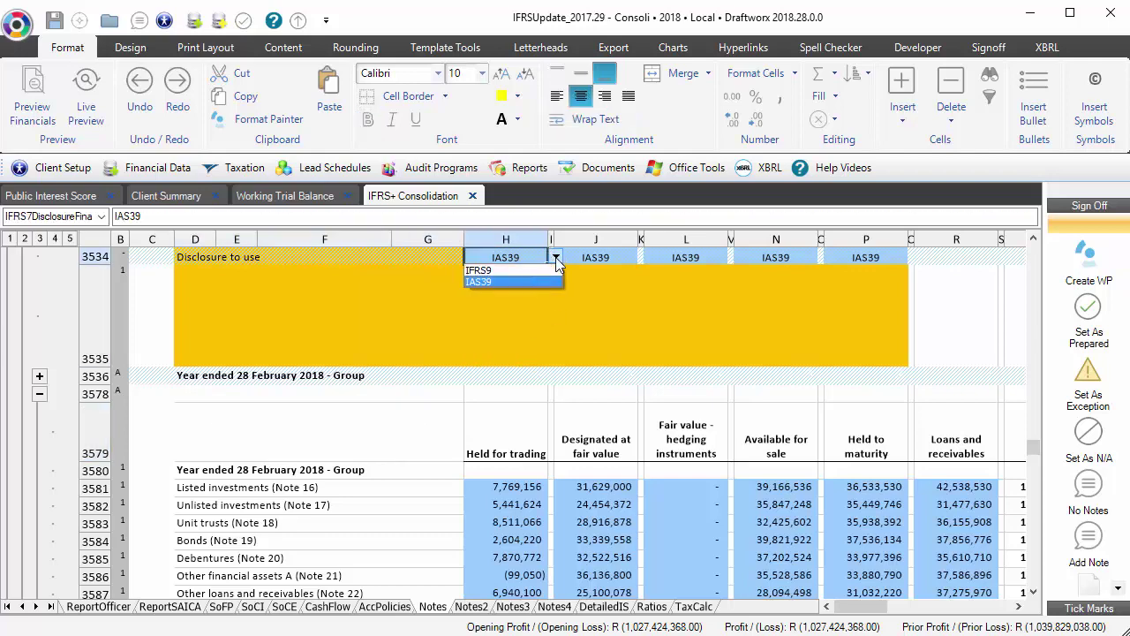
click(495, 269)
click(344, 442)
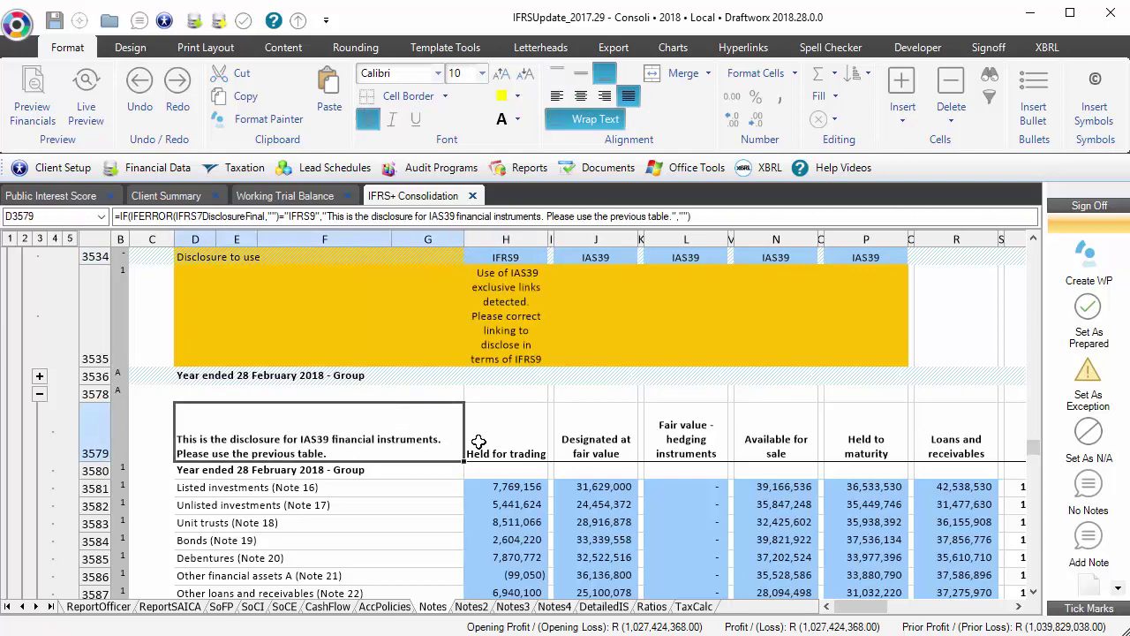
click(39, 377)
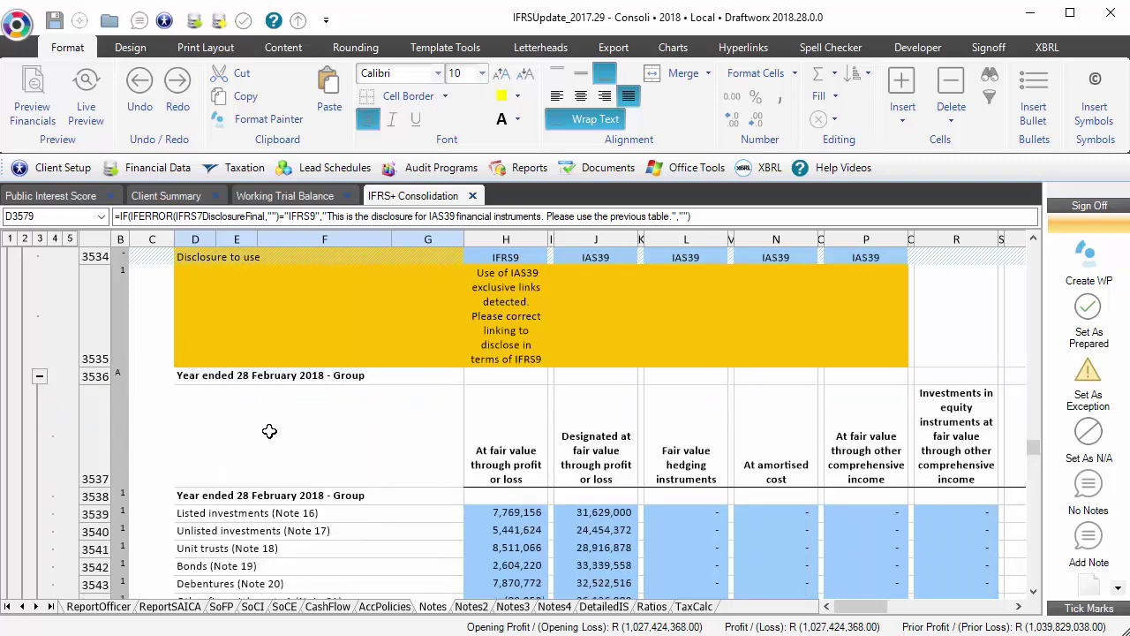
click(269, 431)
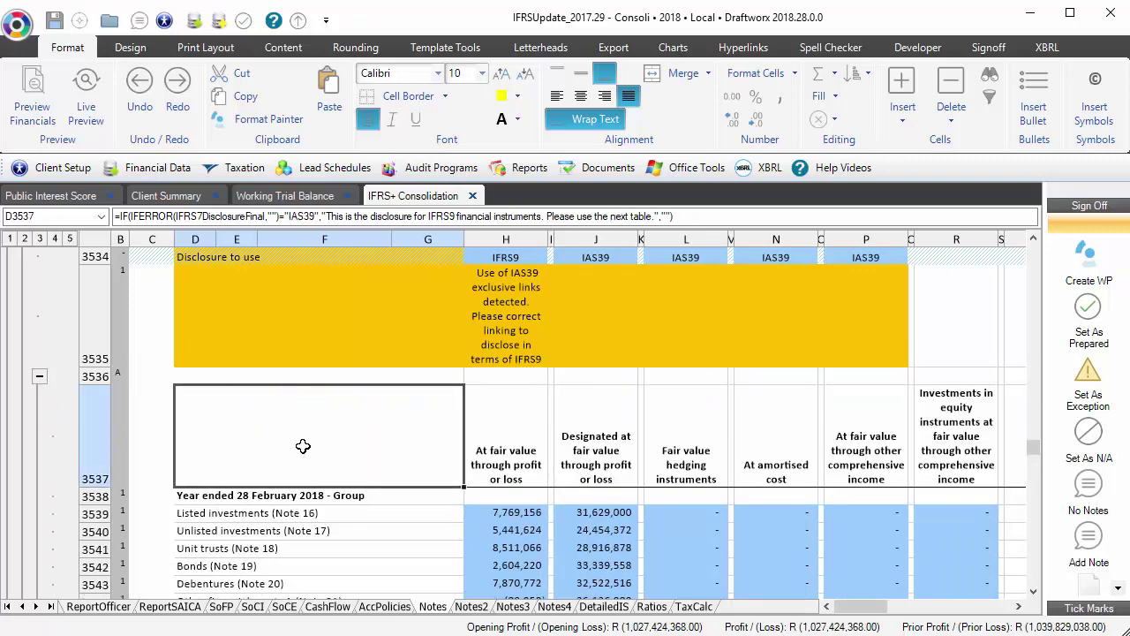
Open the Status sheet and inspect the 2018 Group and Company differences for Other financial assets.
scroll(348, 485, up, 4)
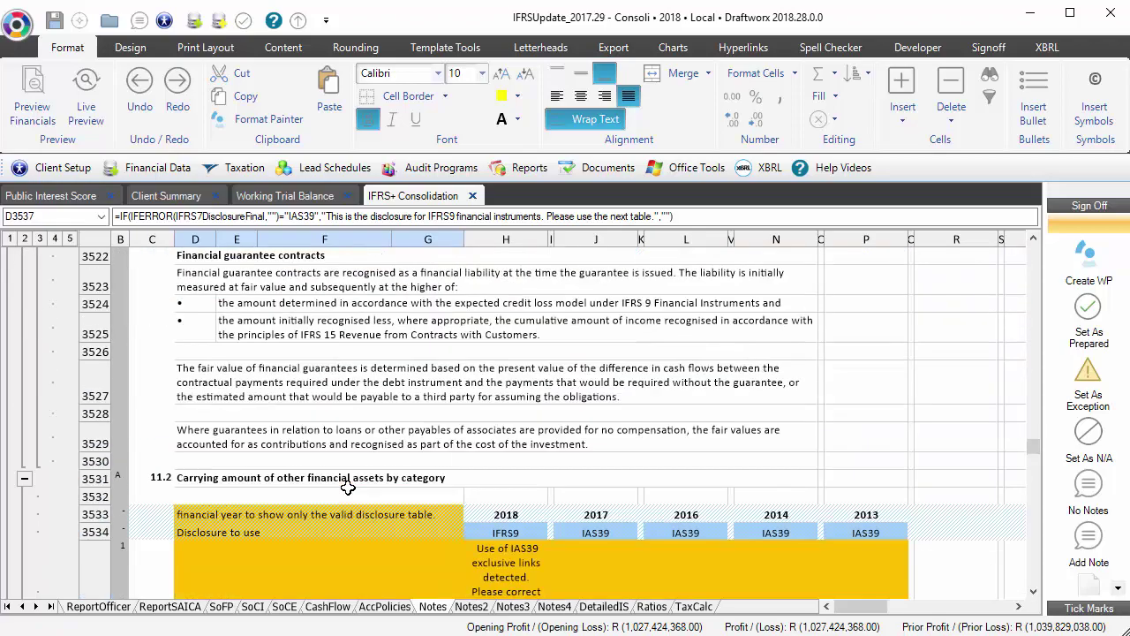
scroll(348, 485, up, 8)
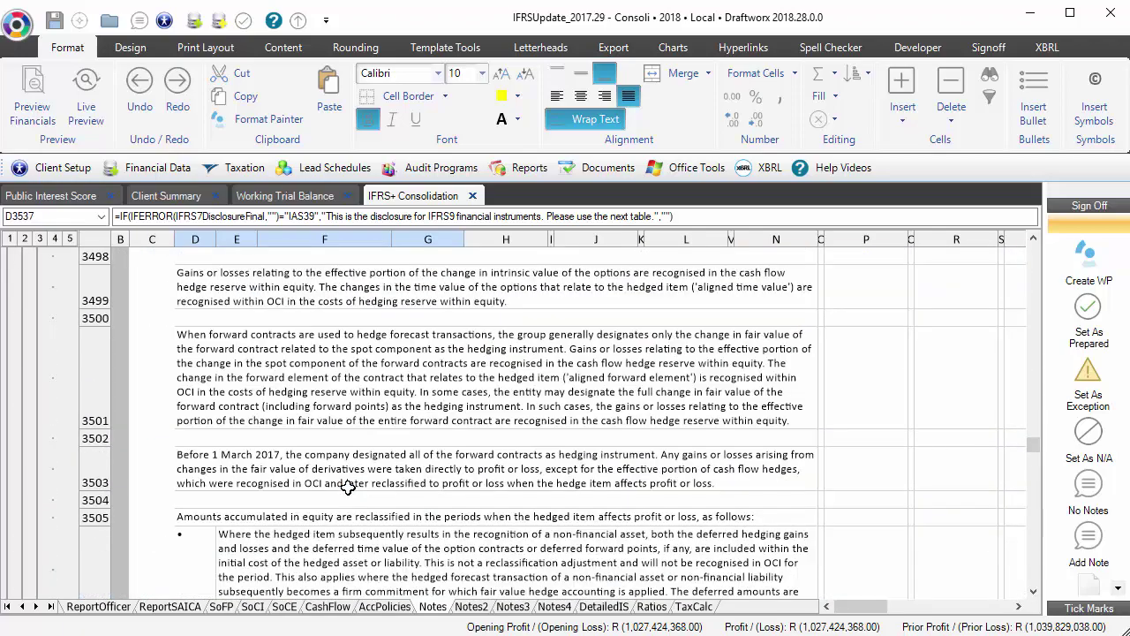
scroll(348, 486, up, 3)
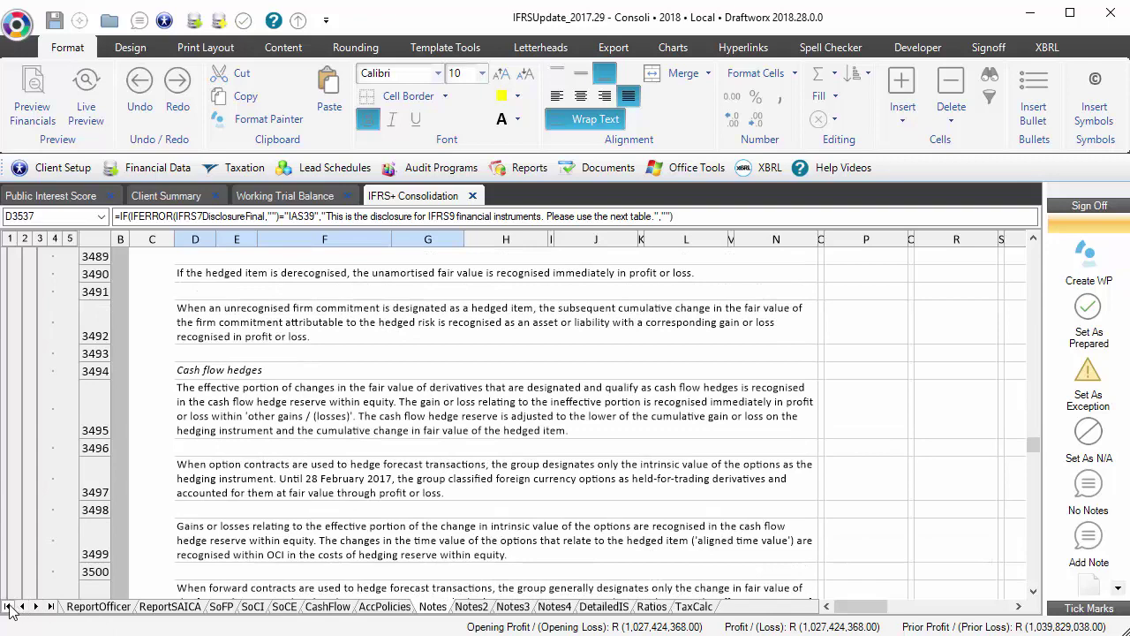
click(7, 605)
click(132, 607)
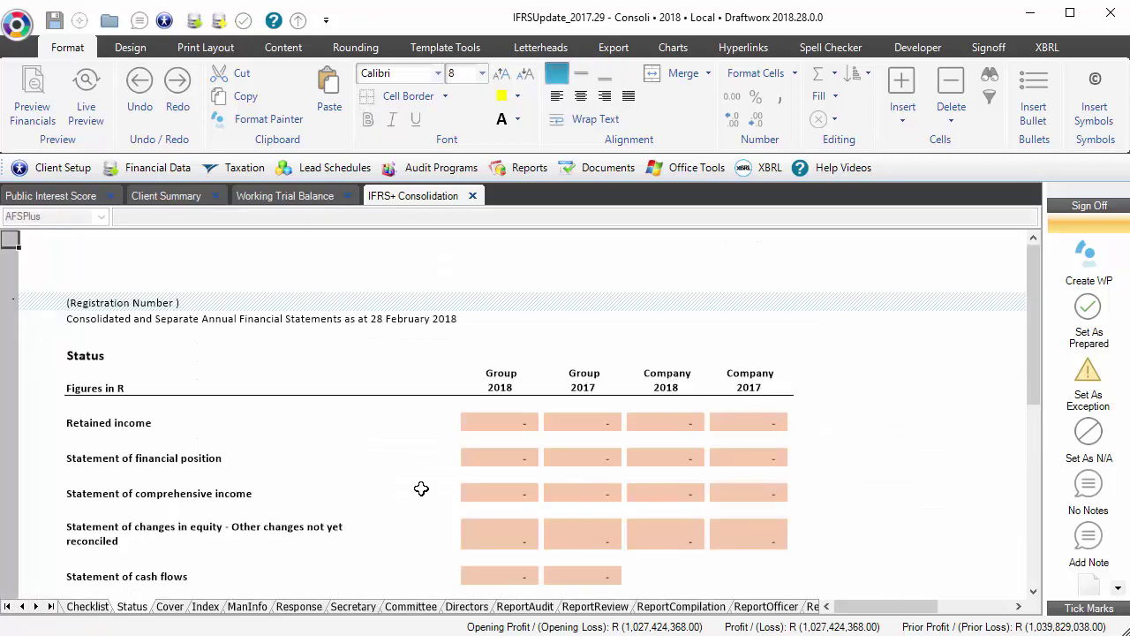
scroll(428, 484, down, 3)
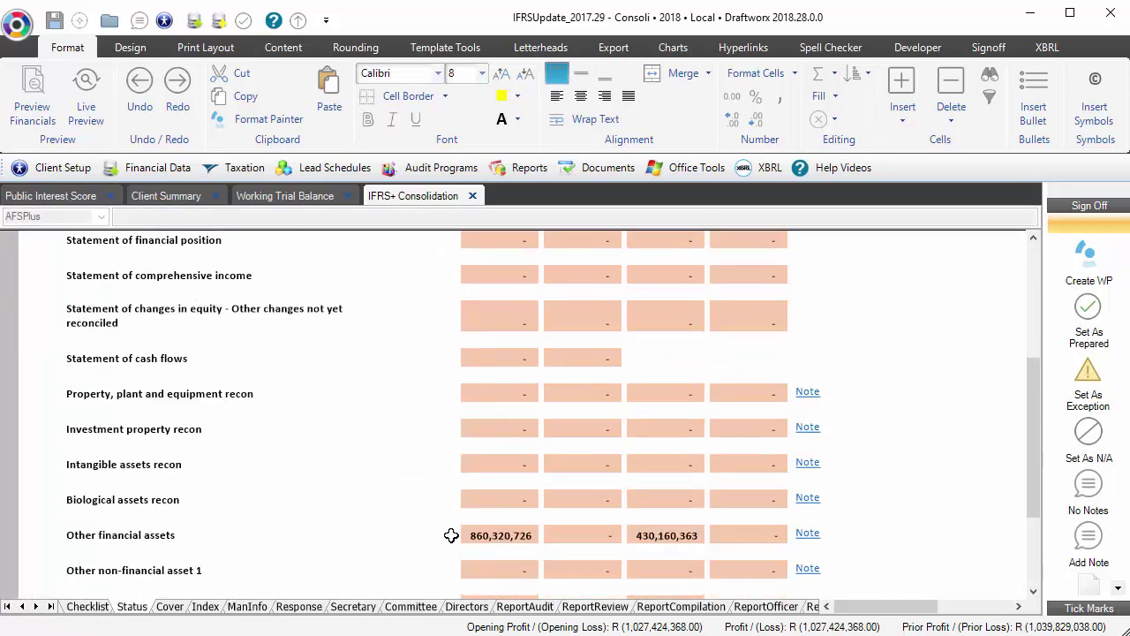
drag(481, 540, 666, 539)
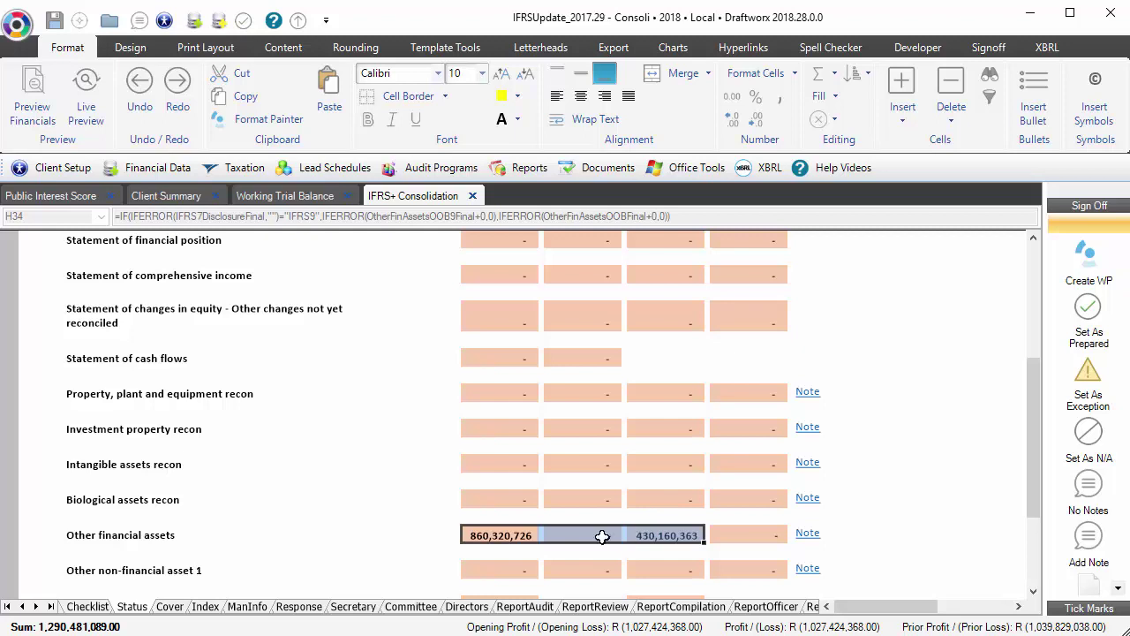
click(517, 535)
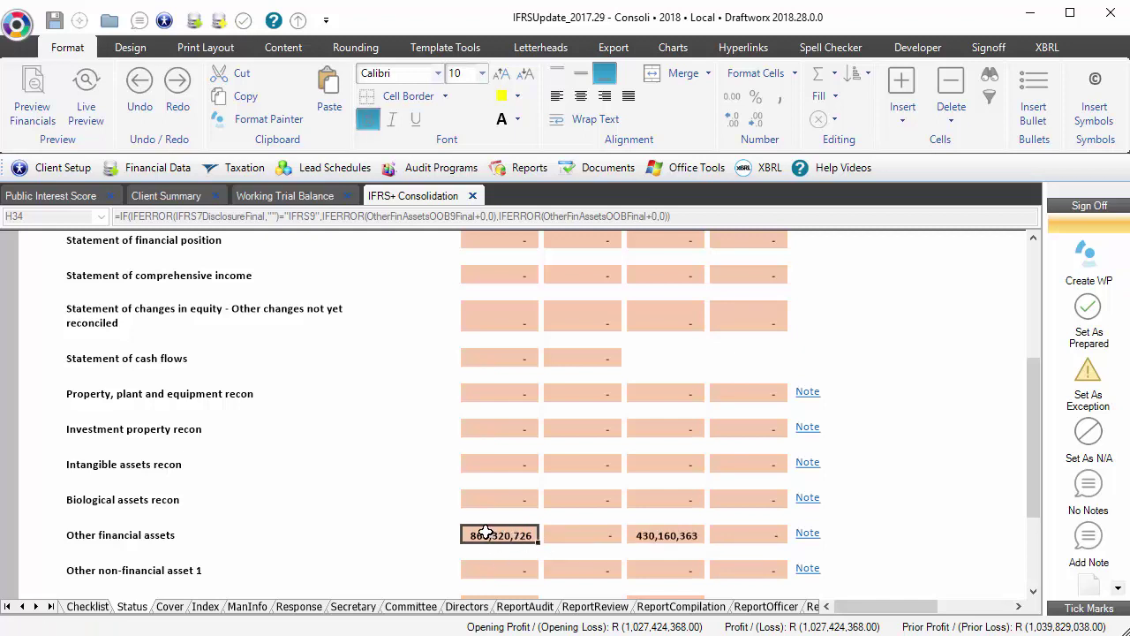
Follow the note link for Other financial assets and inspect the formula behind the 2018 linking warning in note 11.2.
click(803, 535)
scroll(461, 514, down, 10)
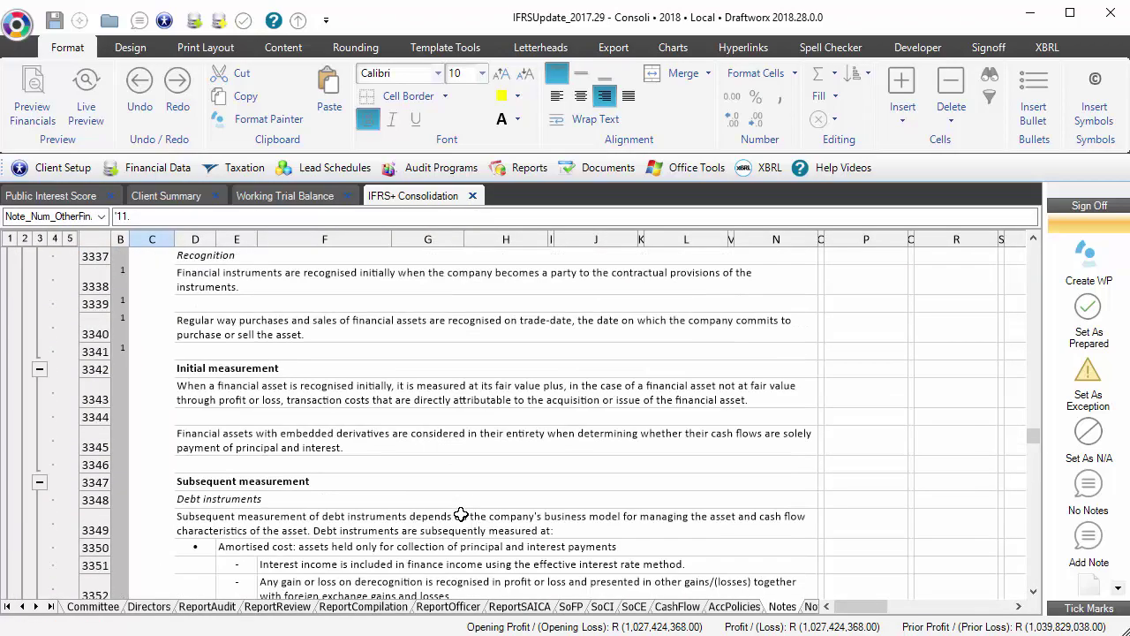
scroll(461, 513, down, 15)
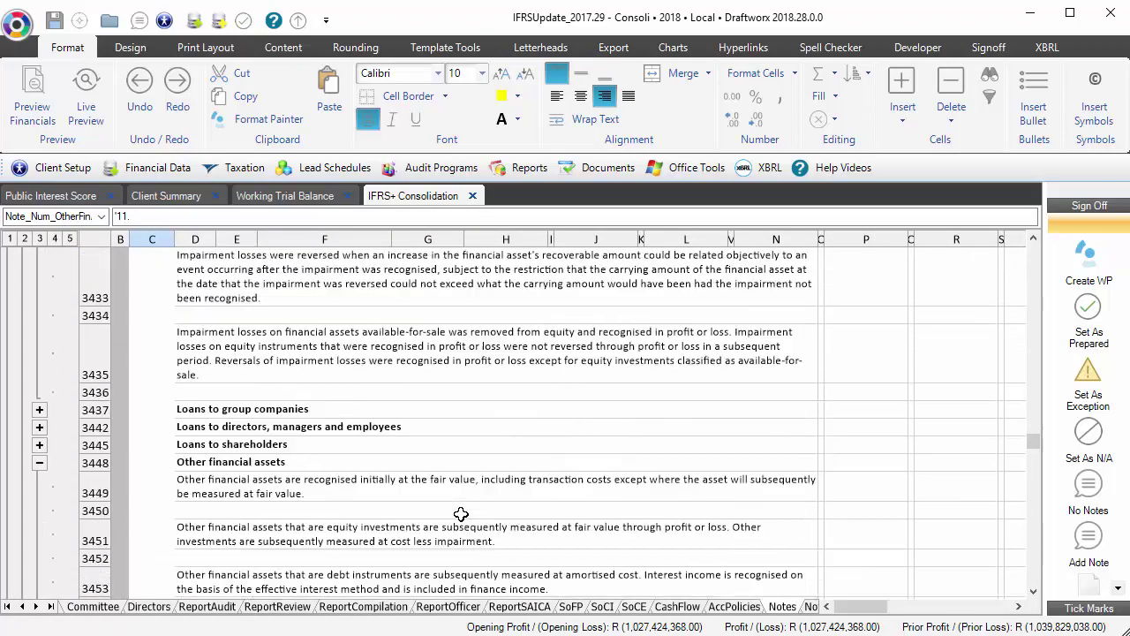
scroll(461, 513, down, 15)
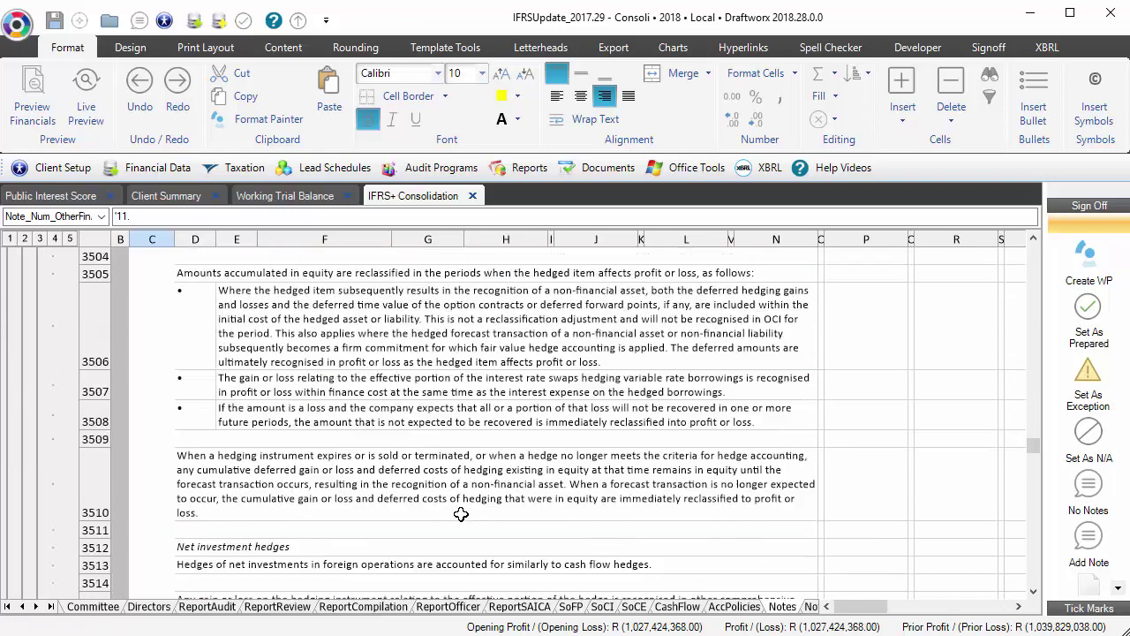
scroll(461, 515, down, 4)
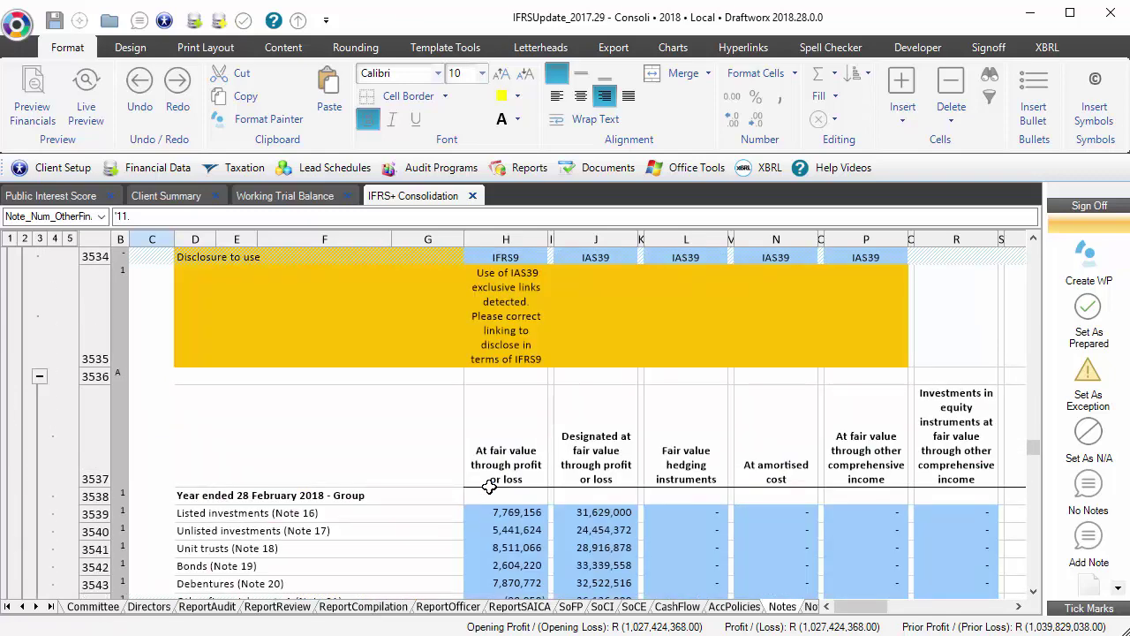
scroll(517, 442, up, 2)
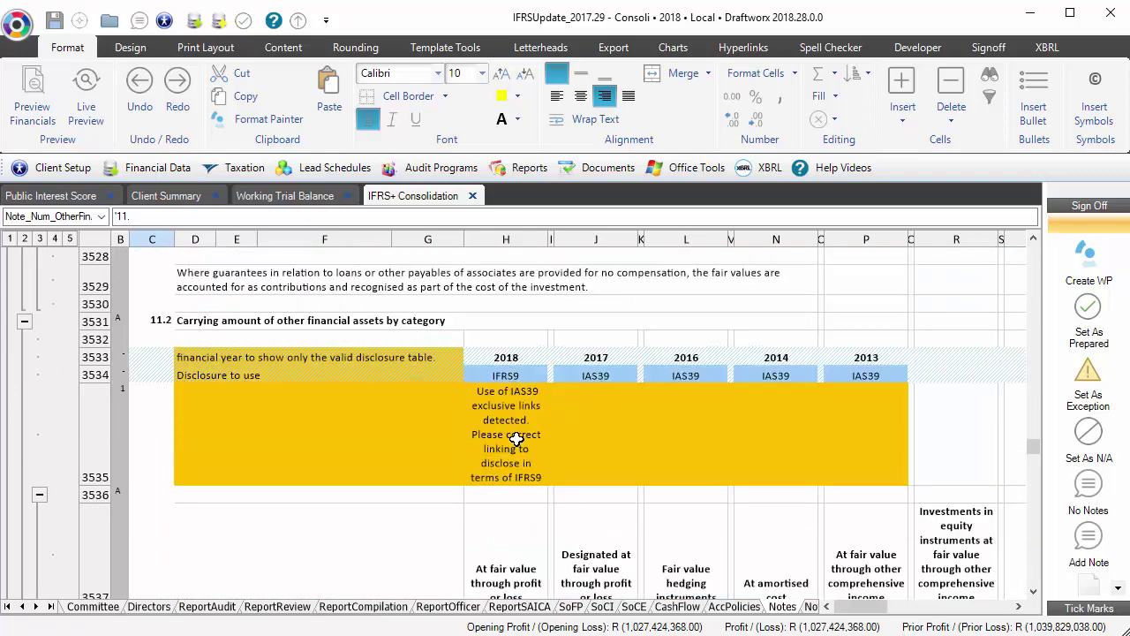
click(517, 402)
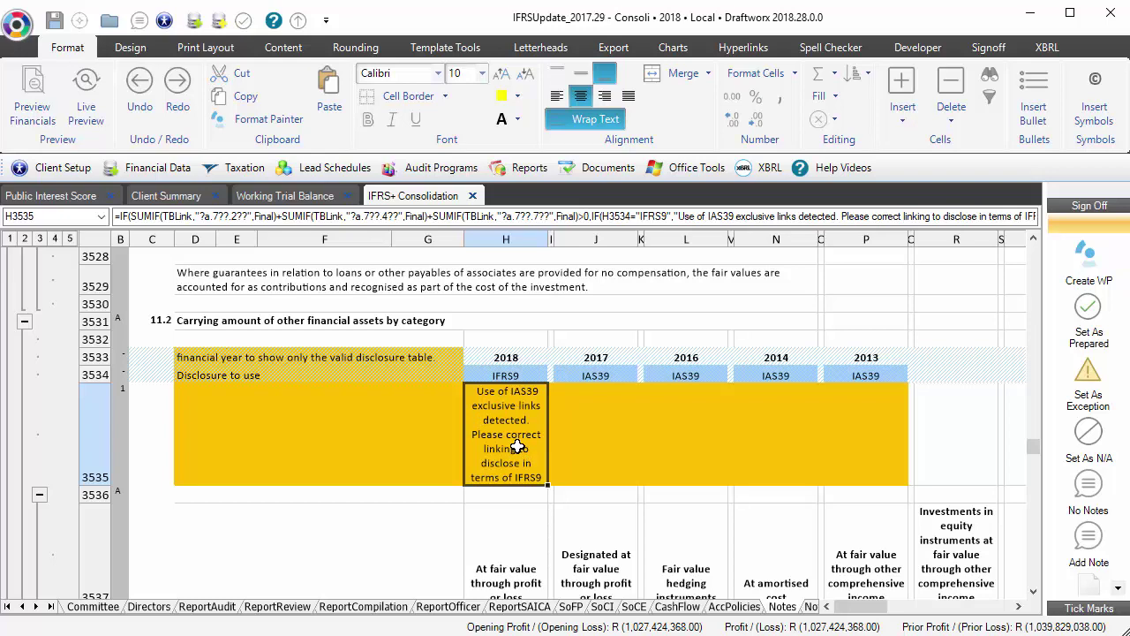
scroll(516, 448, down, 1)
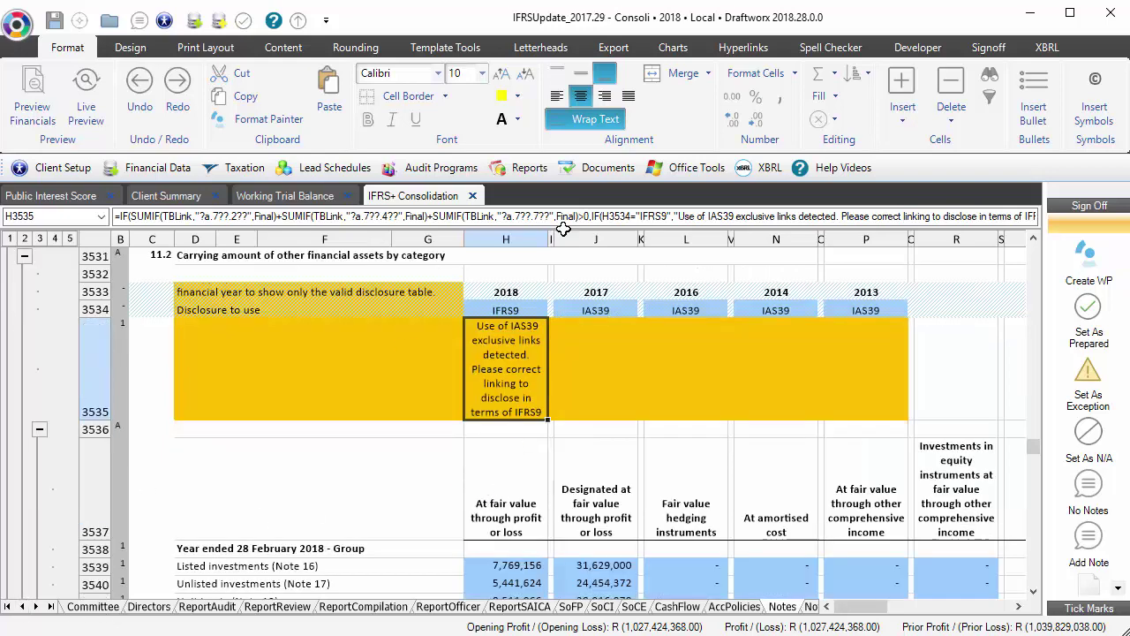
Show the developer tools and review the Statements of Cash Flows from operating activities through the other financial liabilities detail under financing activities.
click(901, 47)
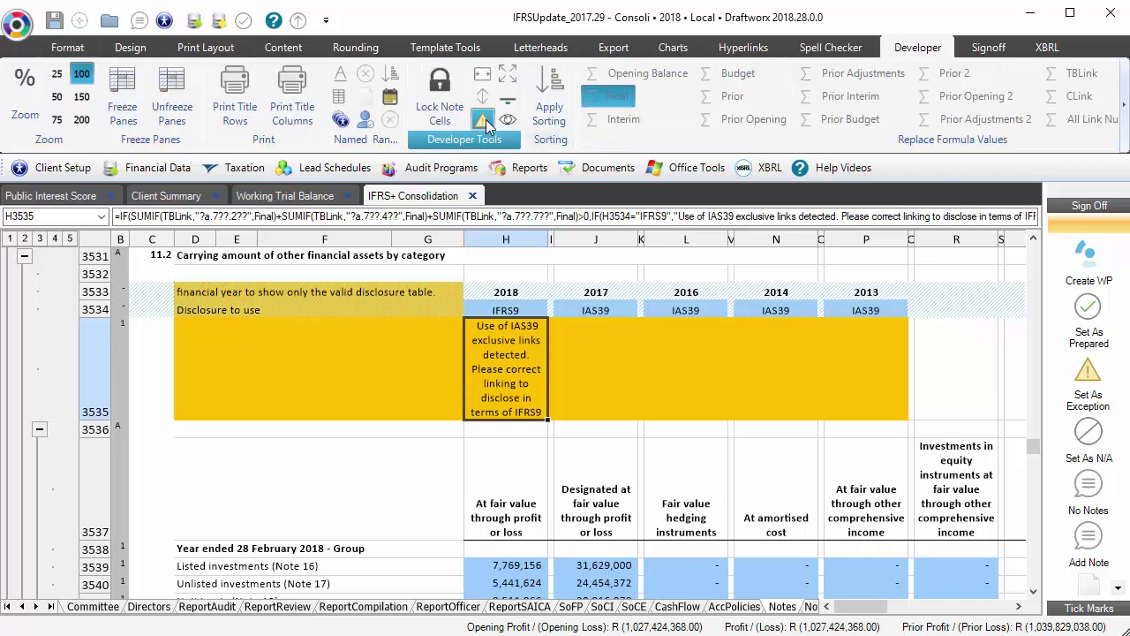
click(677, 607)
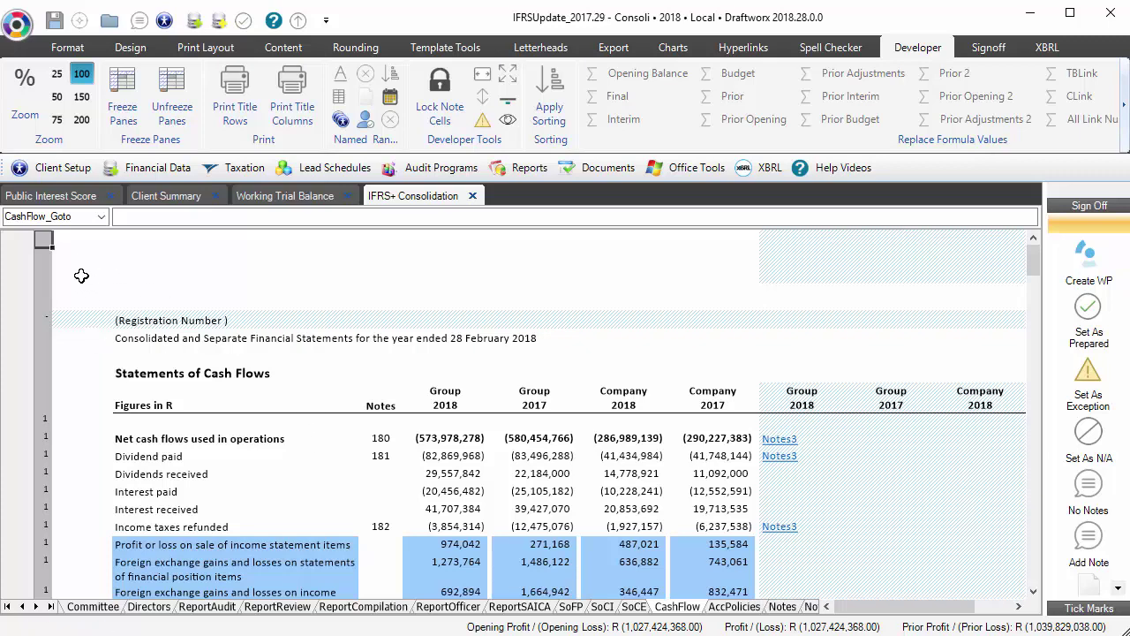
scroll(84, 298, down, 2)
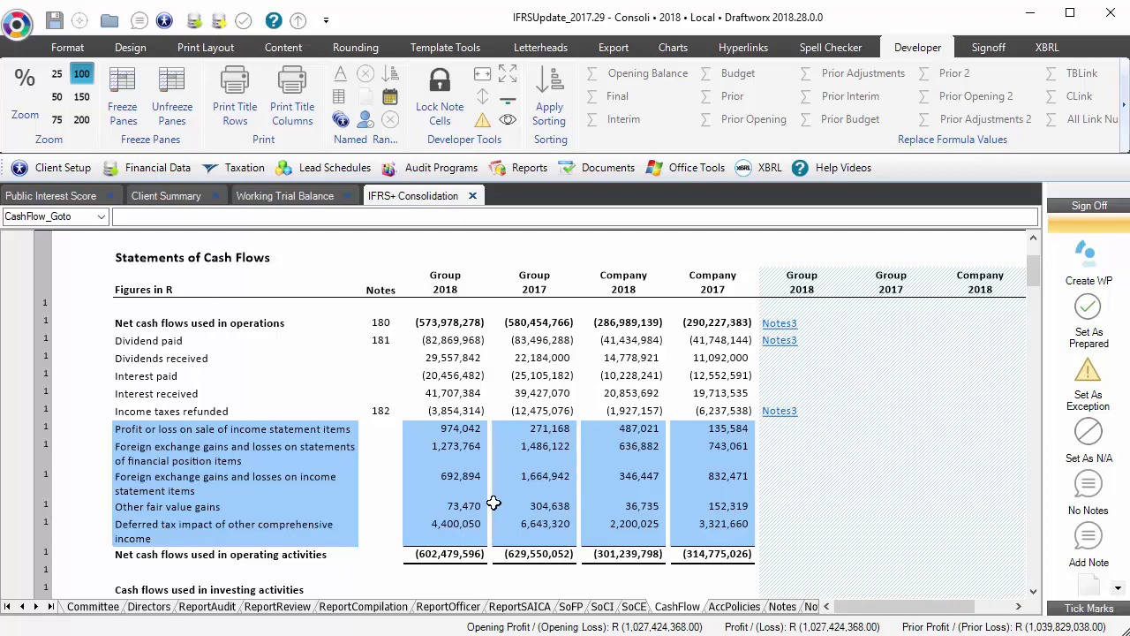
scroll(493, 503, down, 15)
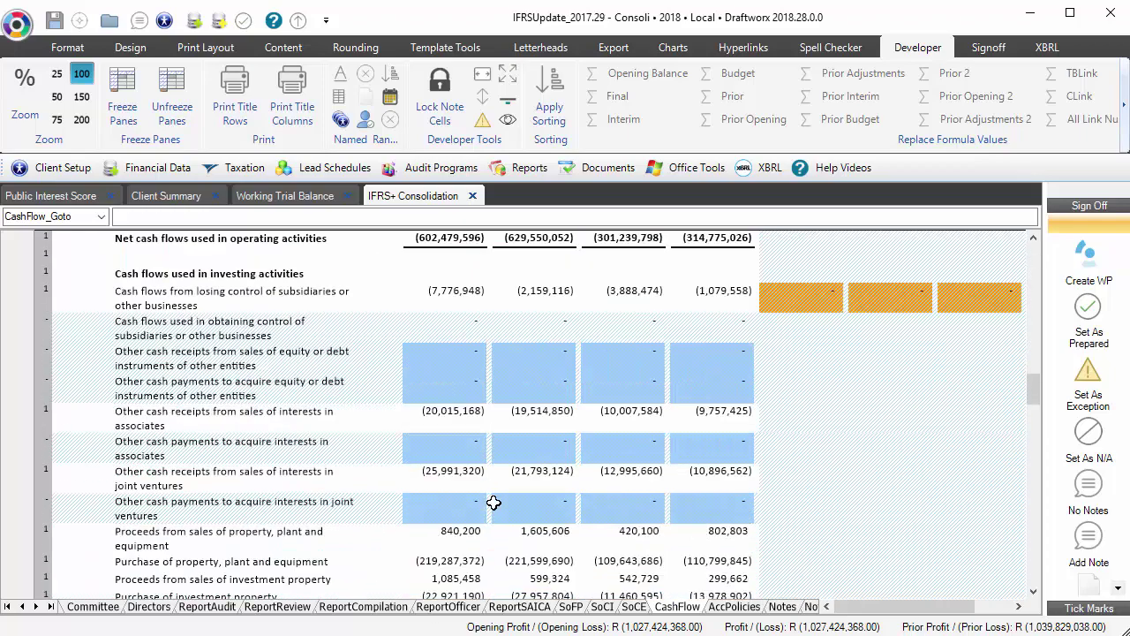
scroll(493, 503, down, 5)
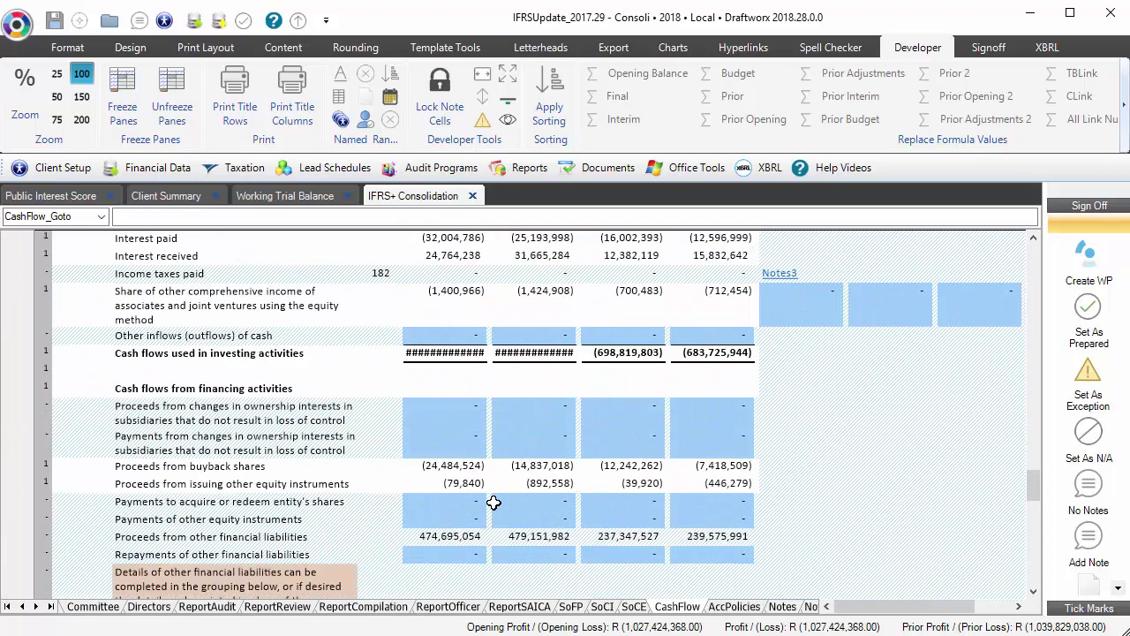
scroll(493, 504, down, 4)
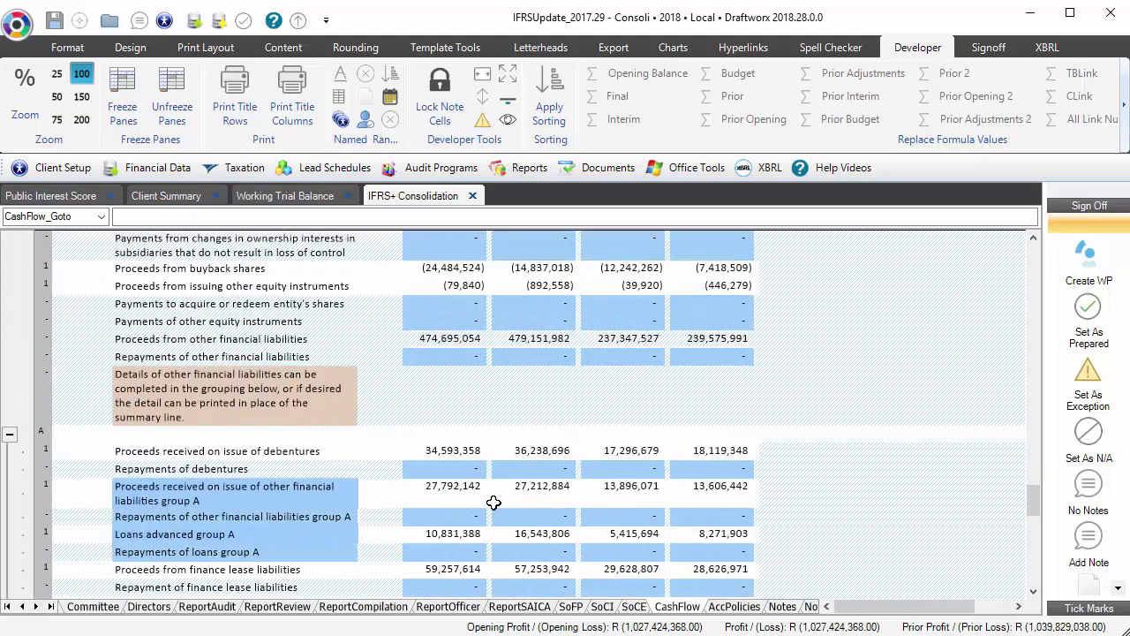